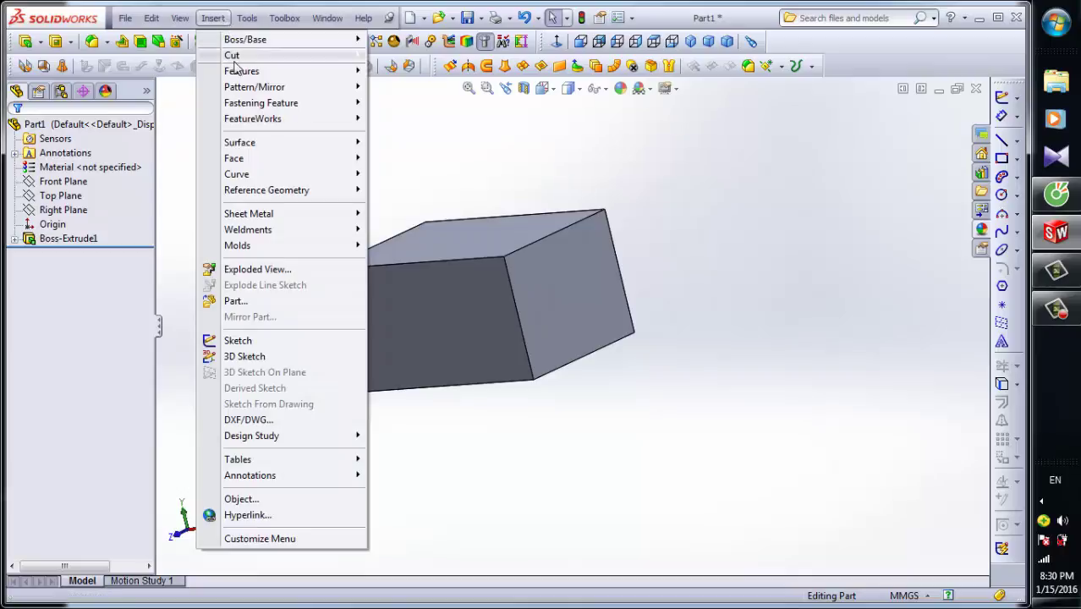
- Deform the block with a point-type Deform at one upper corner vertex, using 20 mm distance and 10 mm radius
{"action": "mouse_move", "coordinate": [292, 72]}
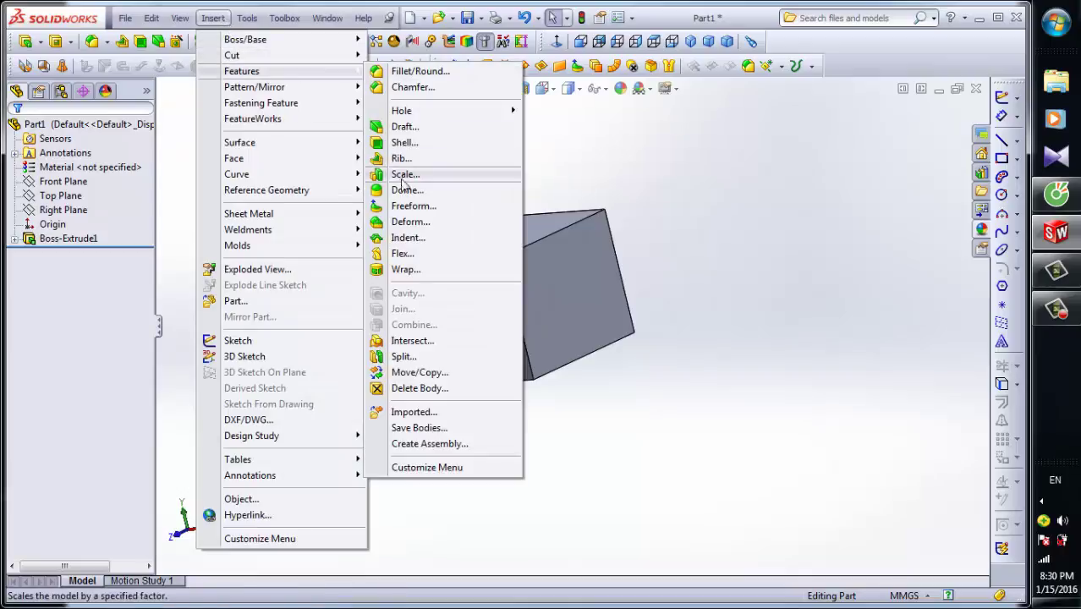
{"action": "left_click", "coordinate": [407, 224]}
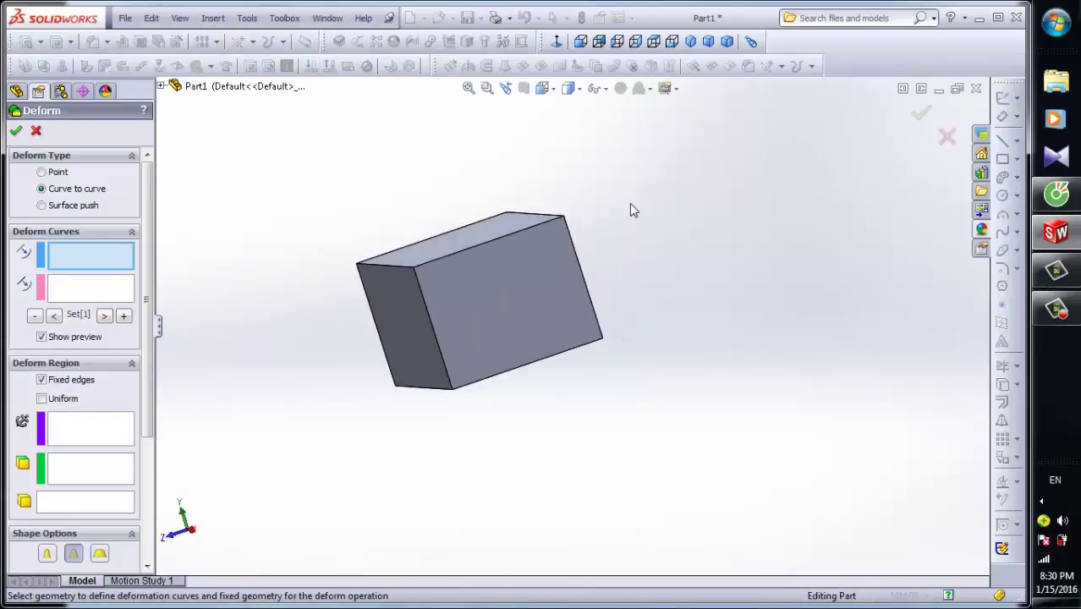
{"action": "left_click", "coordinate": [42, 172]}
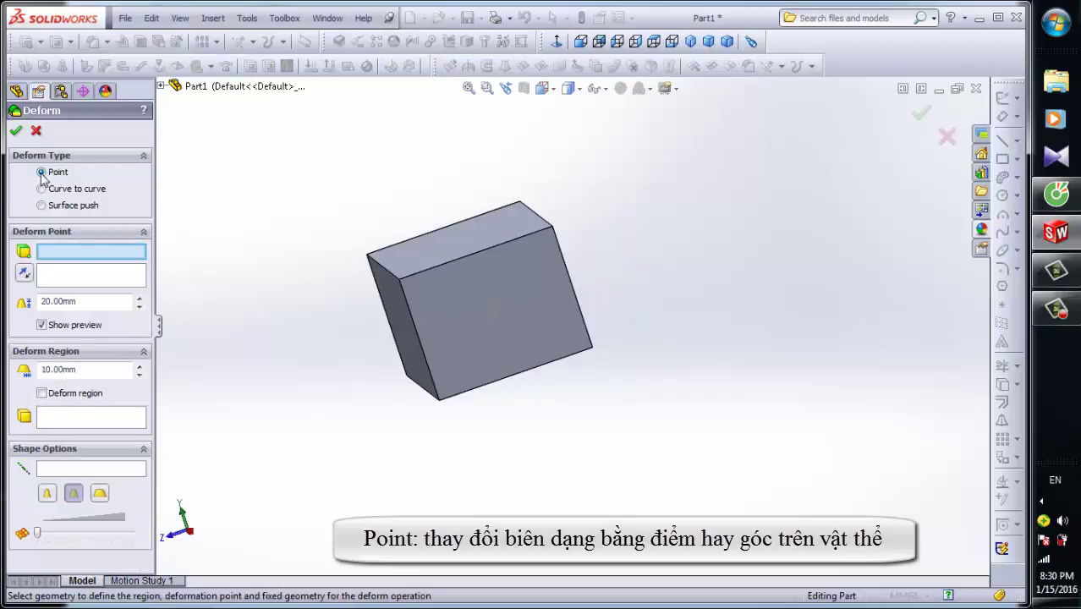
{"action": "left_click", "coordinate": [552, 229]}
{"action": "middle_click_drag", "start_coordinate": [606, 241], "coordinate": [575, 324]}
{"action": "middle_click_drag", "start_coordinate": [516, 276], "coordinate": [602, 307]}
{"action": "left_click", "coordinate": [16, 132]}
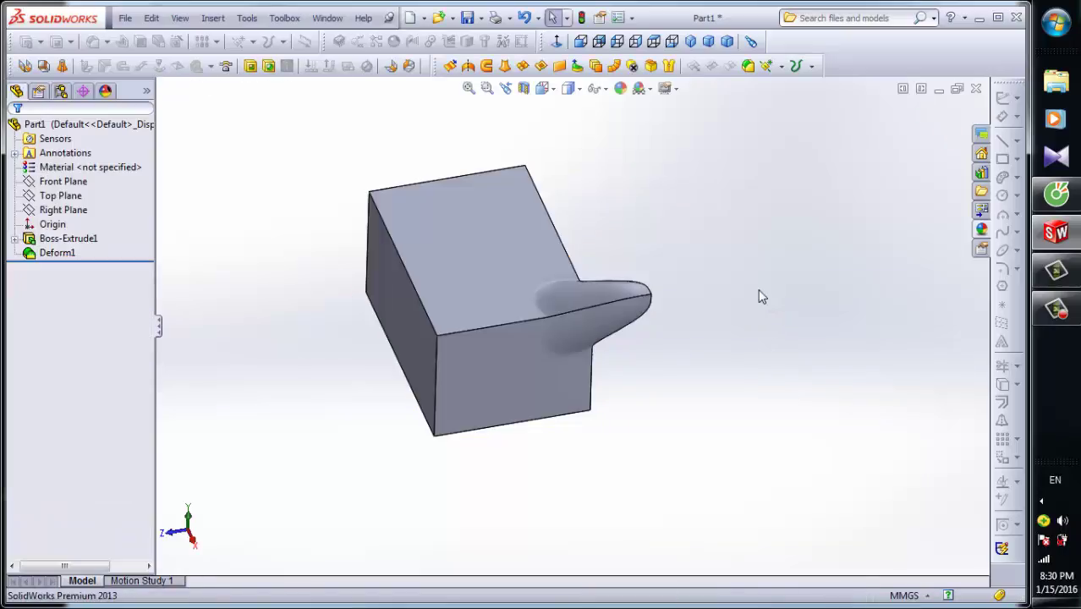
{"action": "middle_click_drag", "start_coordinate": [745, 328], "coordinate": [698, 269]}
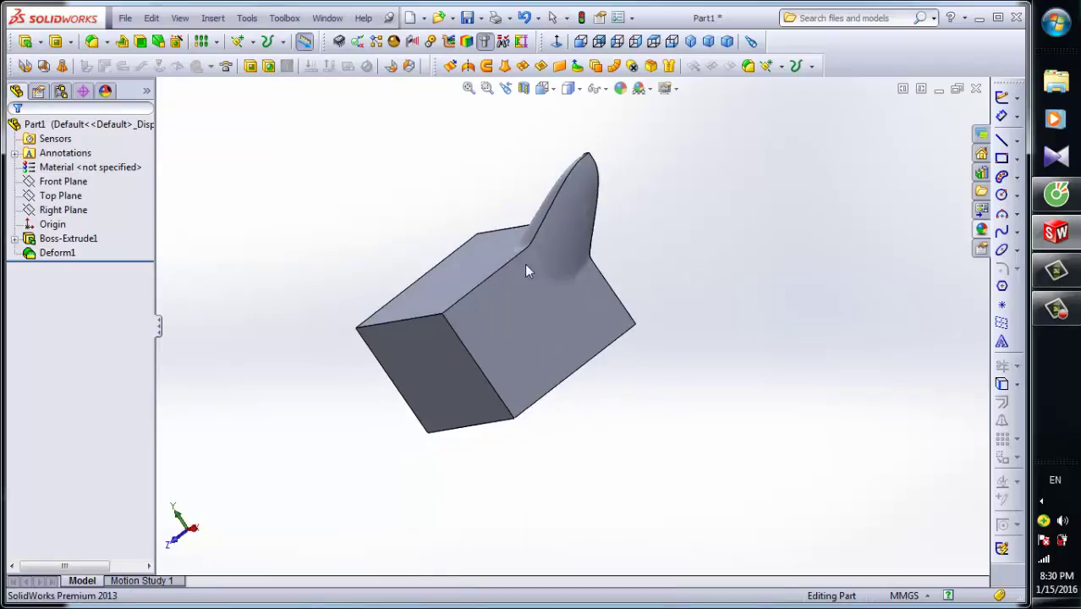
- Edit the corner deform to use the block's upper face as its direction
{"action": "right_click", "coordinate": [30, 260]}
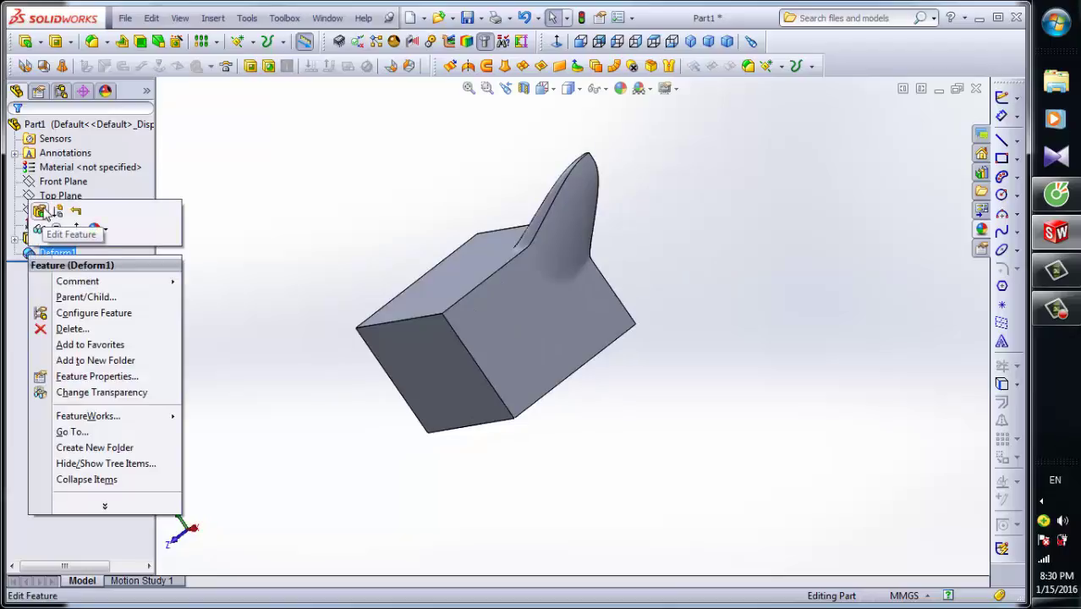
{"action": "left_click", "coordinate": [40, 229]}
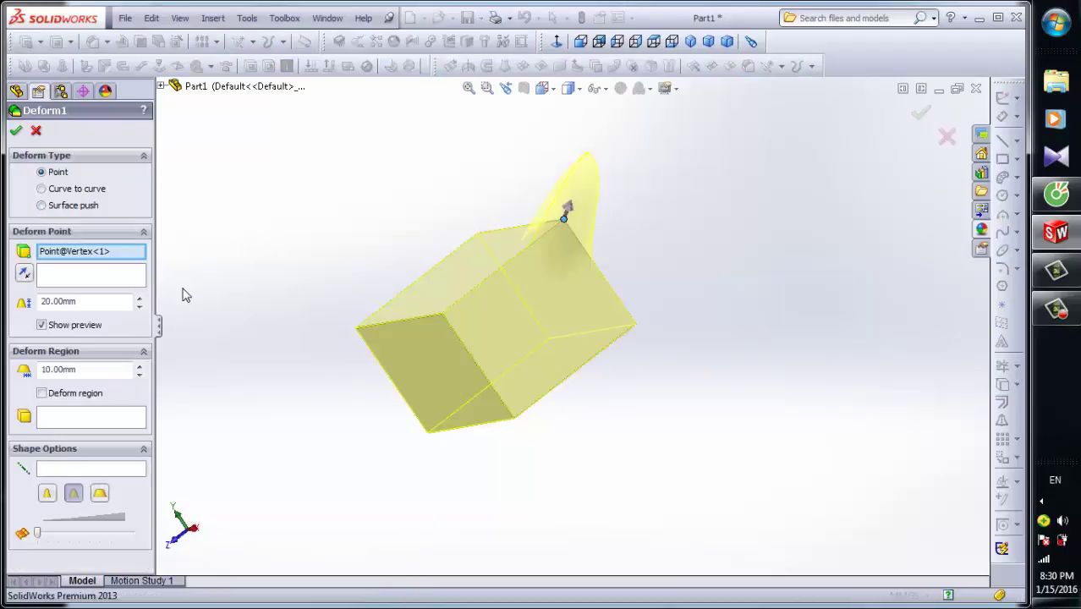
{"action": "left_click", "coordinate": [55, 276]}
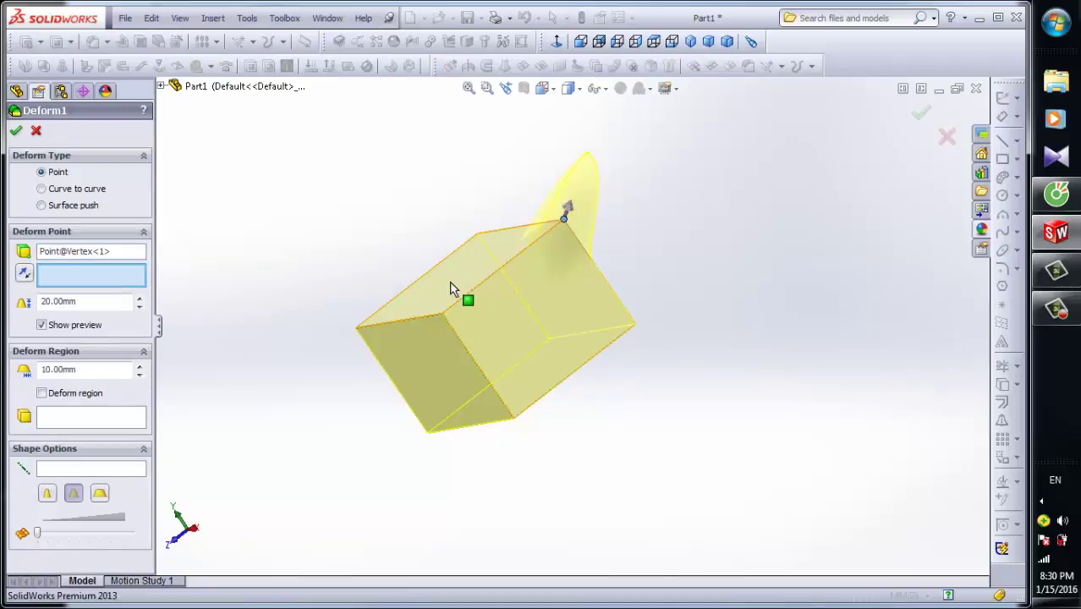
{"action": "left_click", "coordinate": [450, 290]}
{"action": "middle_click_drag", "start_coordinate": [637, 229], "coordinate": [693, 224]}
{"action": "scroll", "coordinate": [501, 231], "scroll_direction": "down", "scroll_amount": 3}
{"action": "middle_click_drag", "start_coordinate": [502, 232], "coordinate": [433, 219]}
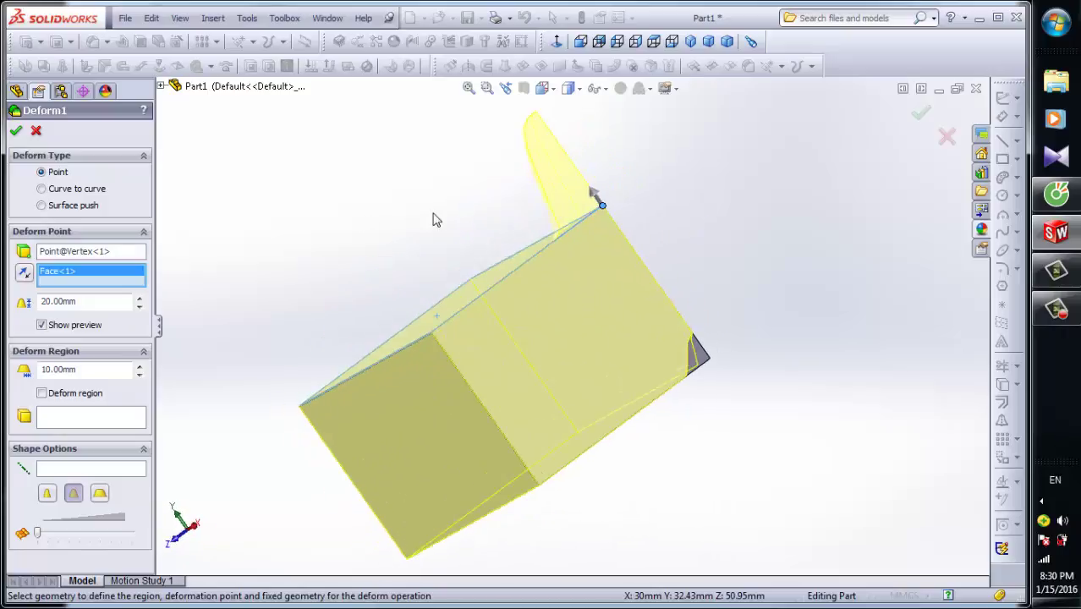
{"action": "left_click", "coordinate": [15, 132]}
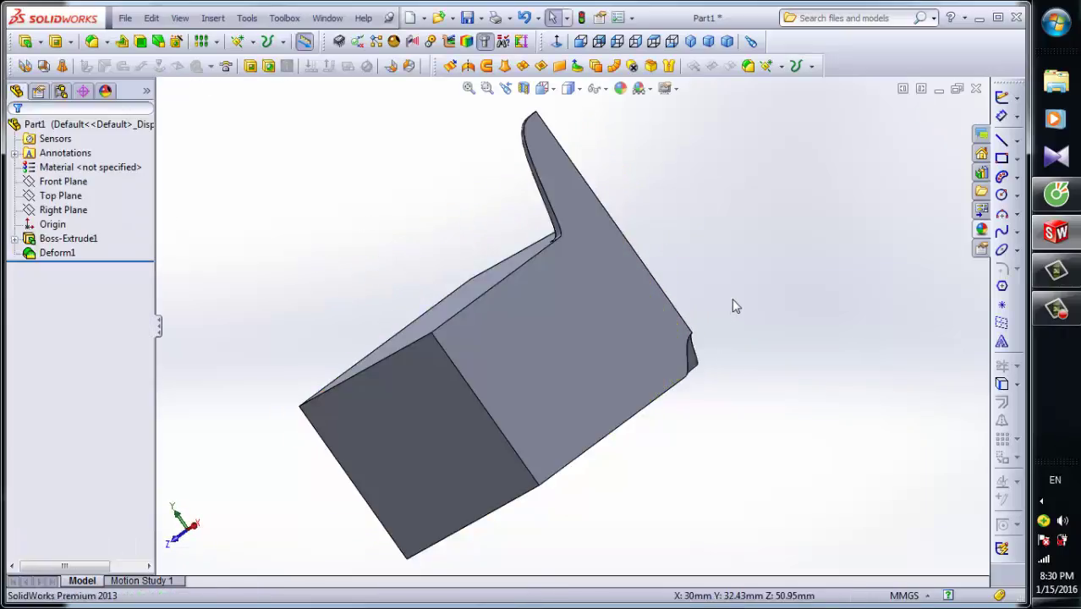
{"action": "middle_click_drag", "start_coordinate": [732, 300], "coordinate": [642, 249]}
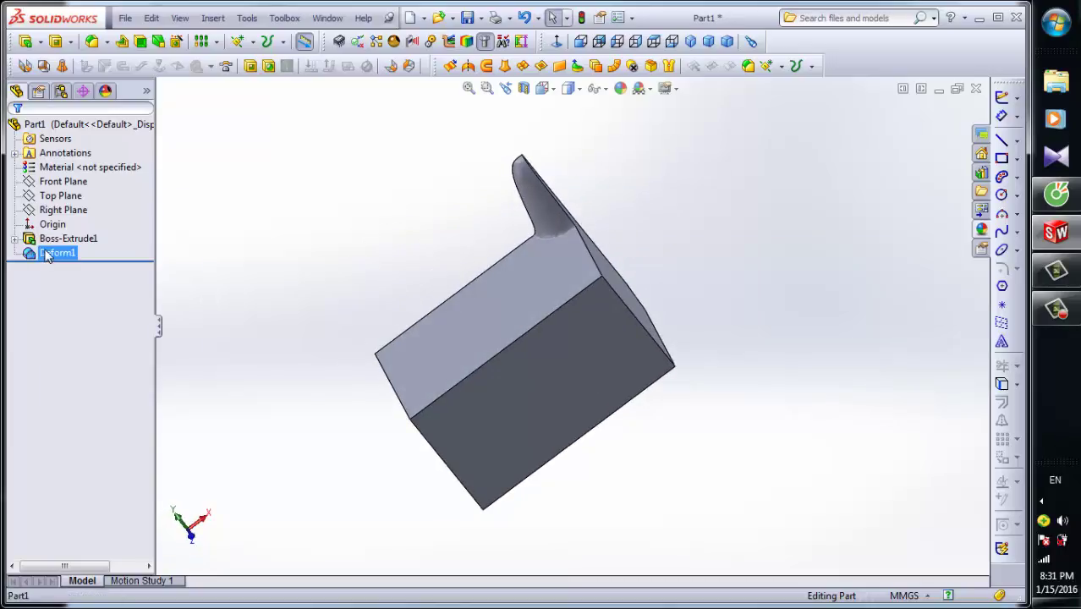
- Edit the corner deform to use the stiffest shape option and set the deform distance to 10 mm
{"action": "right_click", "coordinate": [48, 256]}
{"action": "left_click", "coordinate": [73, 224]}
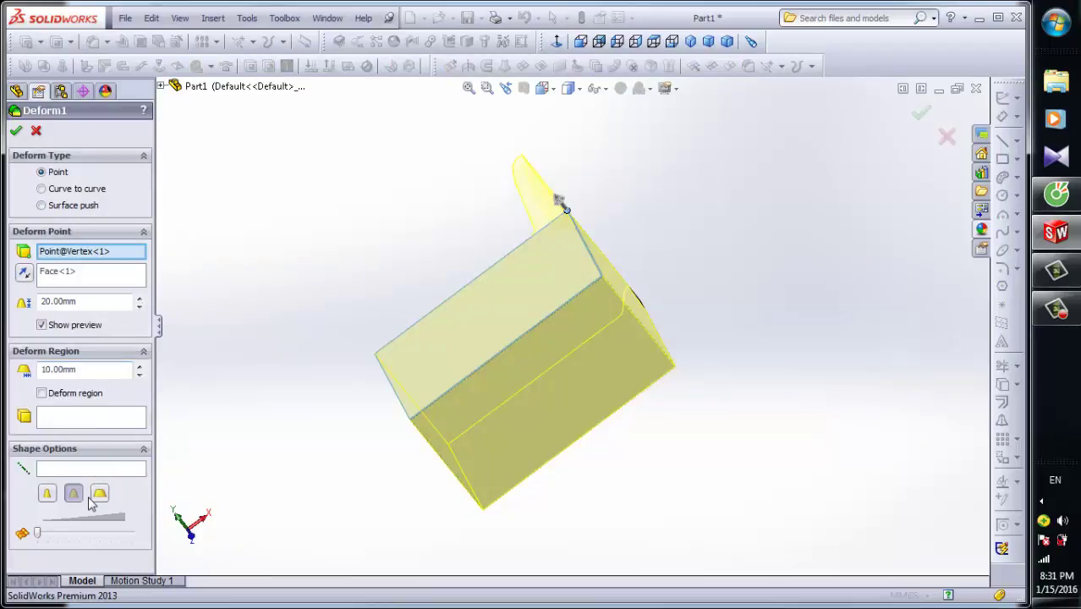
{"action": "left_click", "coordinate": [99, 495]}
{"action": "middle_click_drag", "start_coordinate": [683, 281], "coordinate": [695, 317]}
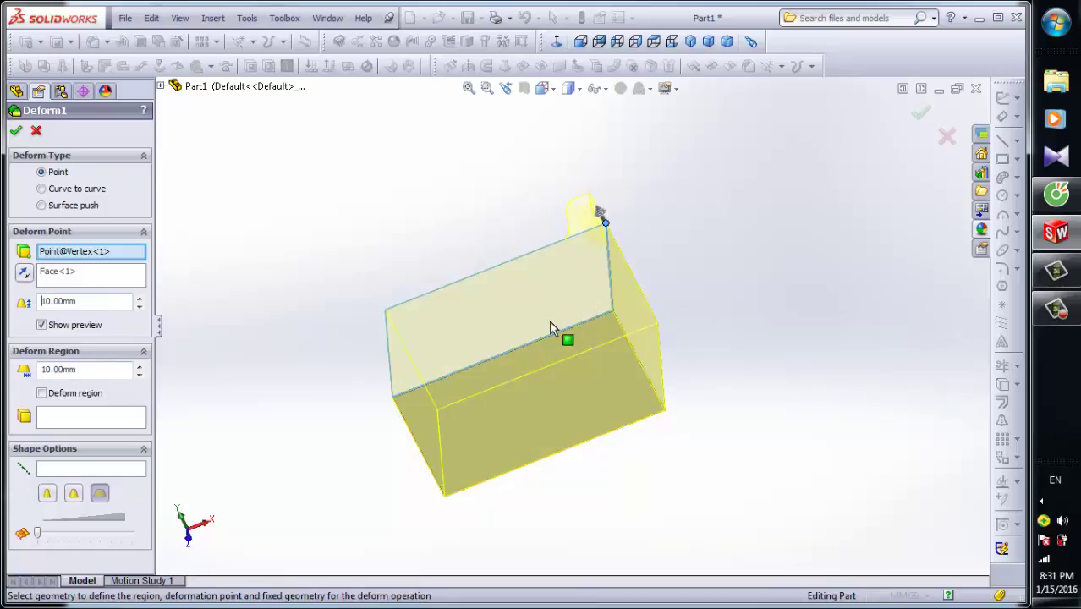
{"action": "middle_click_drag", "start_coordinate": [549, 329], "coordinate": [512, 382]}
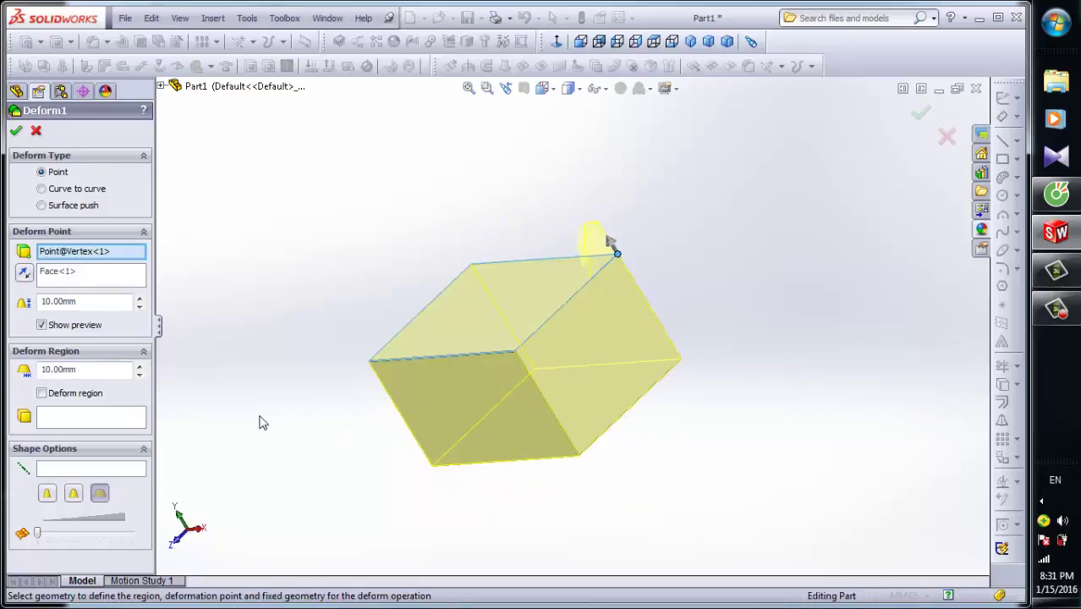
{"action": "left_click", "coordinate": [16, 131]}
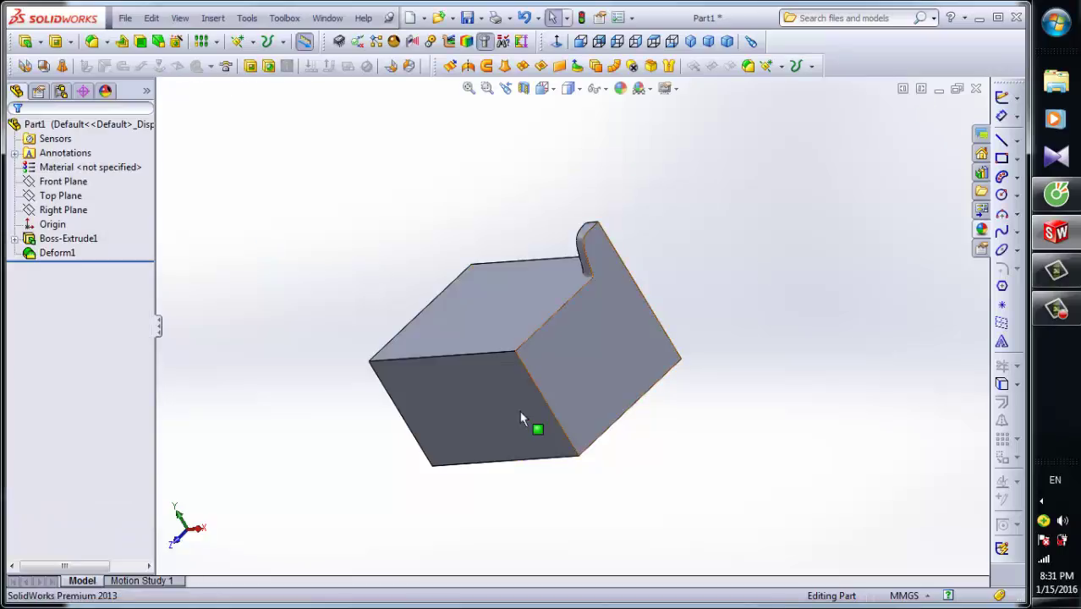
{"action": "middle_click_drag", "start_coordinate": [520, 410], "coordinate": [555, 249]}
{"action": "scroll", "coordinate": [592, 330], "scroll_direction": "down", "scroll_amount": 8}
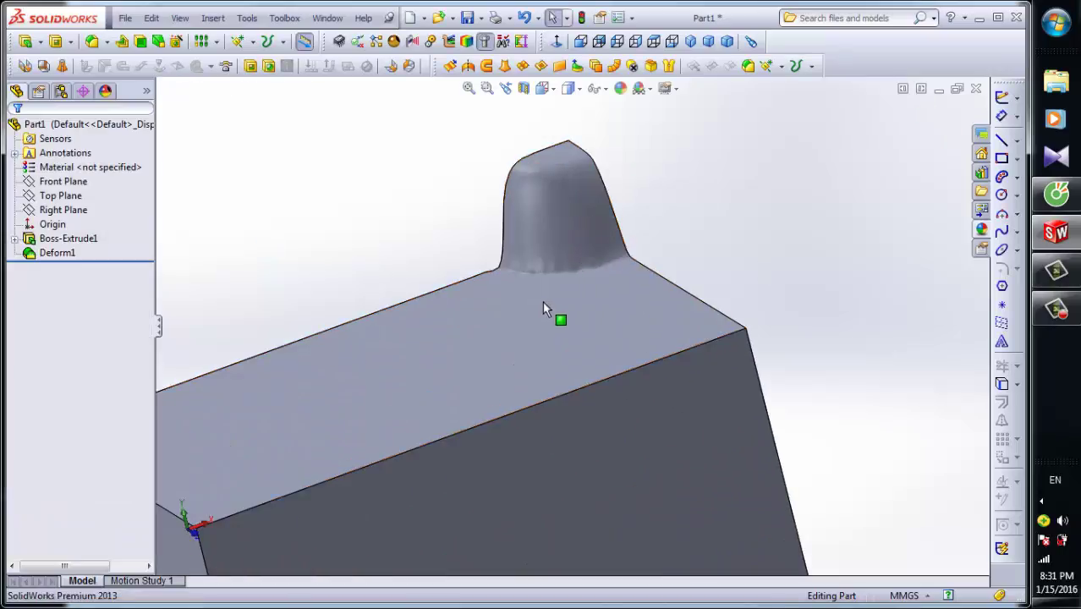
{"action": "scroll", "coordinate": [625, 351], "scroll_direction": "up", "scroll_amount": 5}
{"action": "middle_click_drag", "start_coordinate": [651, 353], "coordinate": [651, 352]}
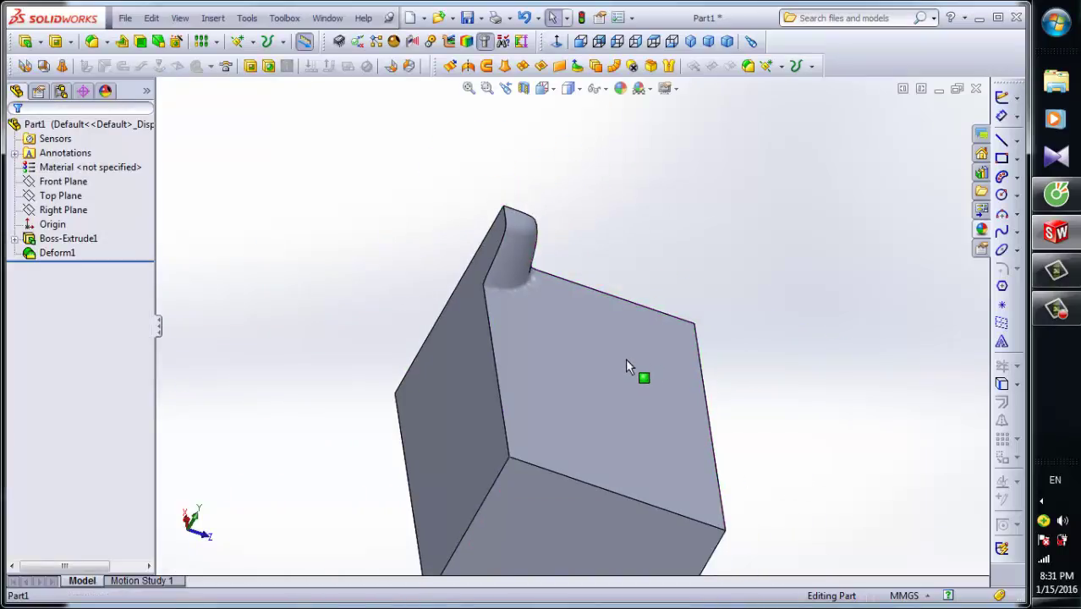
{"action": "scroll", "coordinate": [625, 358], "scroll_direction": "up", "scroll_amount": 3}
{"action": "middle_click_drag", "start_coordinate": [507, 347], "coordinate": [688, 355]}
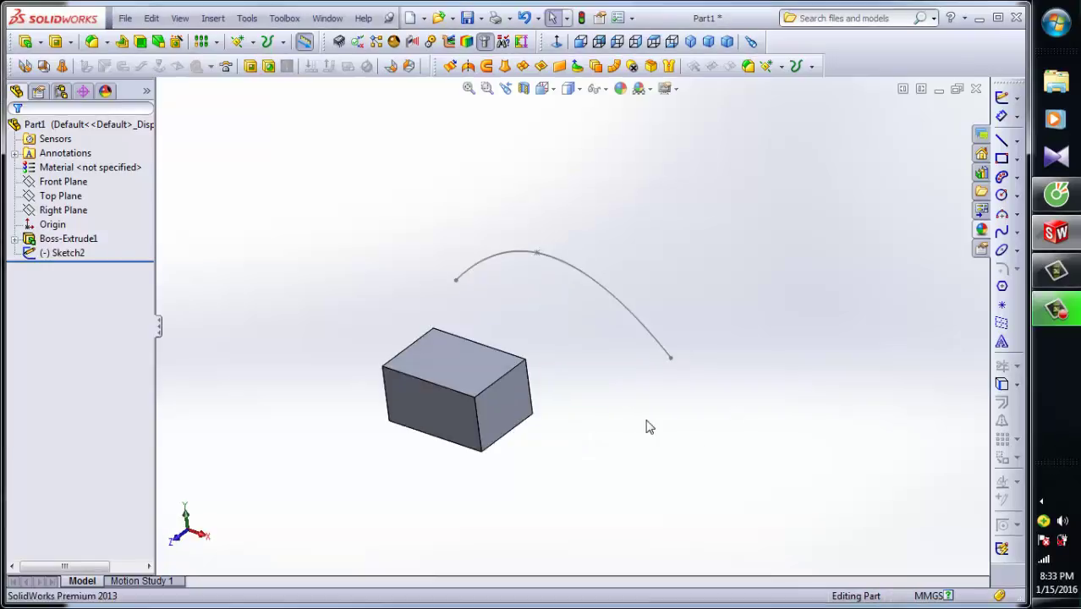
- Deform the block curve to curve, from its upper edge nearest the spline to the spline in Sketch2
{"action": "middle_click_drag", "start_coordinate": [647, 424], "coordinate": [645, 401]}
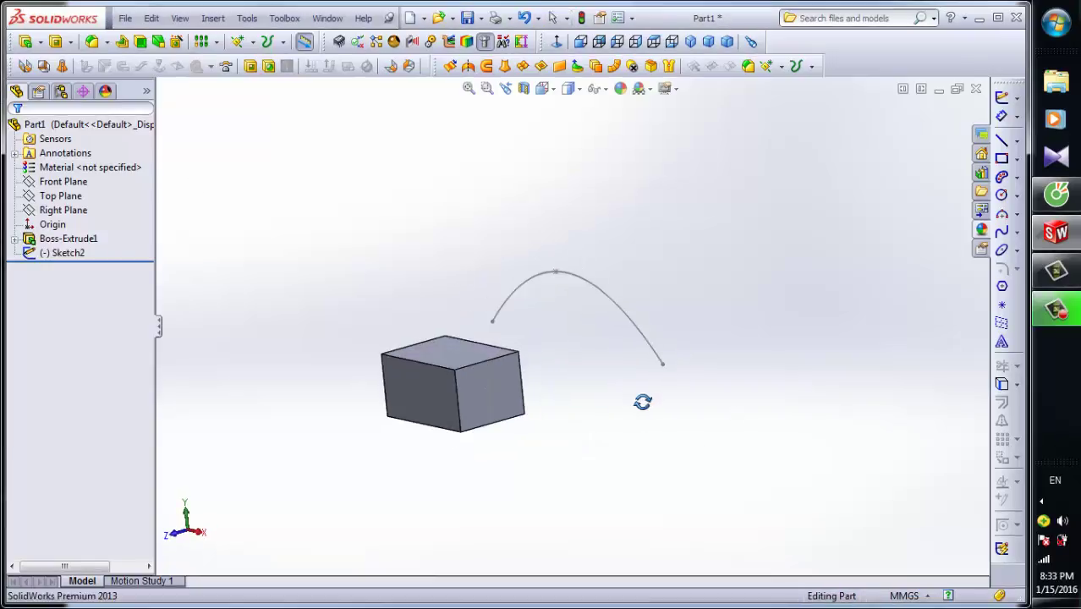
{"action": "left_click", "coordinate": [213, 19]}
{"action": "mouse_move", "coordinate": [244, 71]}
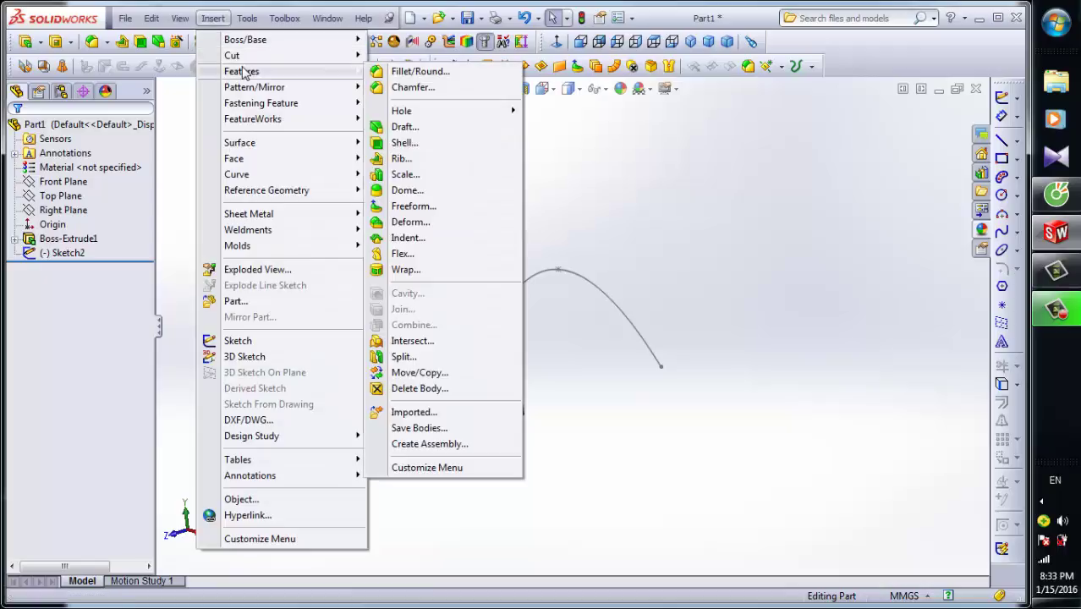
{"action": "left_click", "coordinate": [410, 221]}
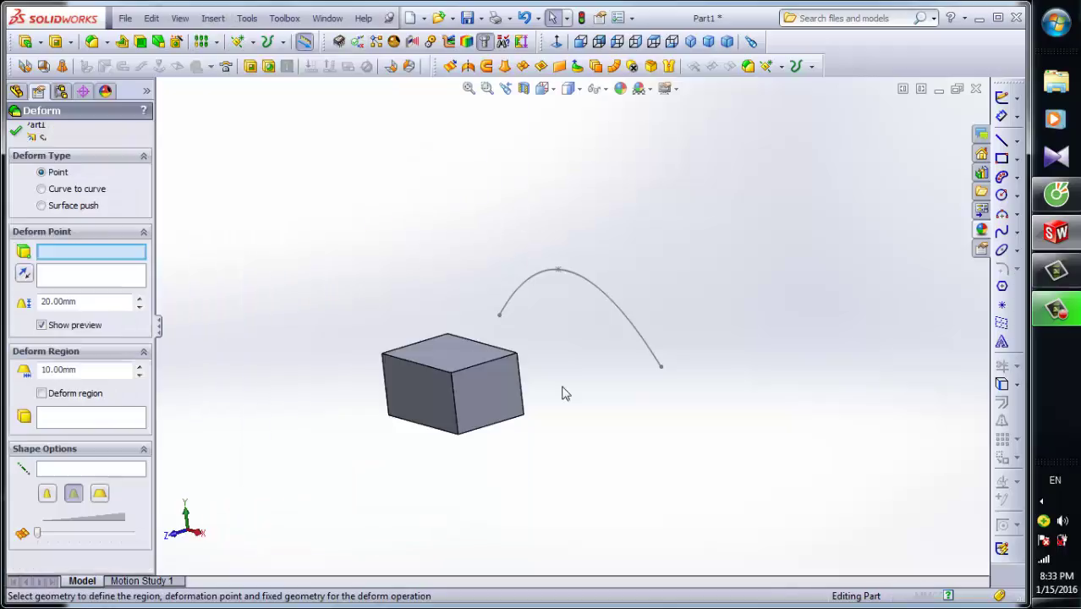
{"action": "left_click", "coordinate": [41, 189]}
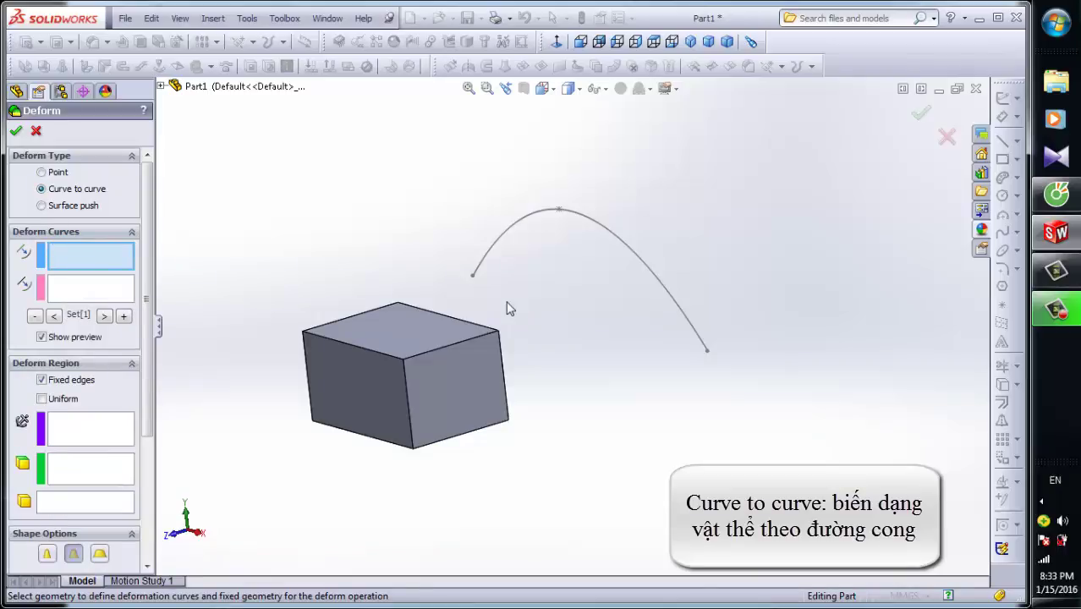
{"action": "left_click", "coordinate": [472, 326]}
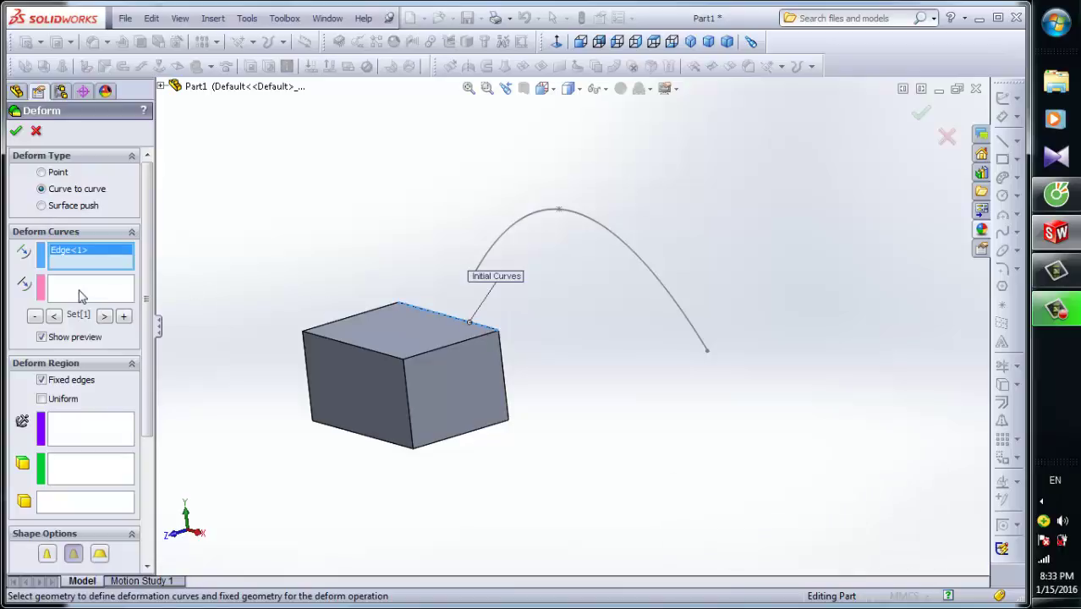
{"action": "left_click", "coordinate": [643, 269]}
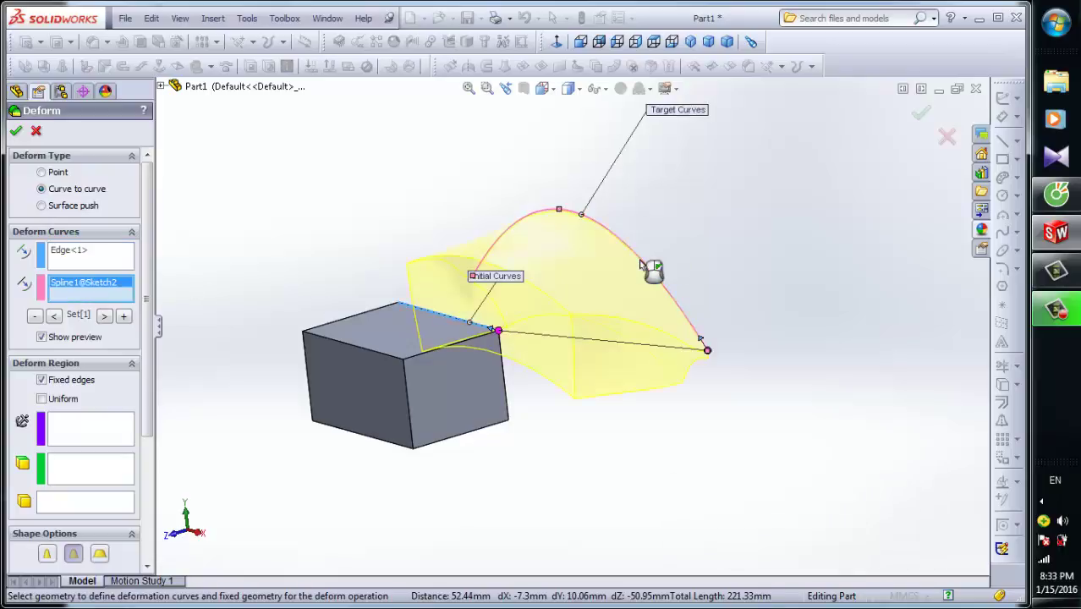
{"action": "mouse_move", "coordinate": [632, 359]}
{"action": "middle_mouse_down"}
{"action": "mouse_move", "coordinate": [613, 307]}
{"action": "mouse_move", "coordinate": [677, 344]}
{"action": "mouse_move", "coordinate": [715, 313]}
{"action": "mouse_move", "coordinate": [680, 320]}
{"action": "middle_mouse_up"}
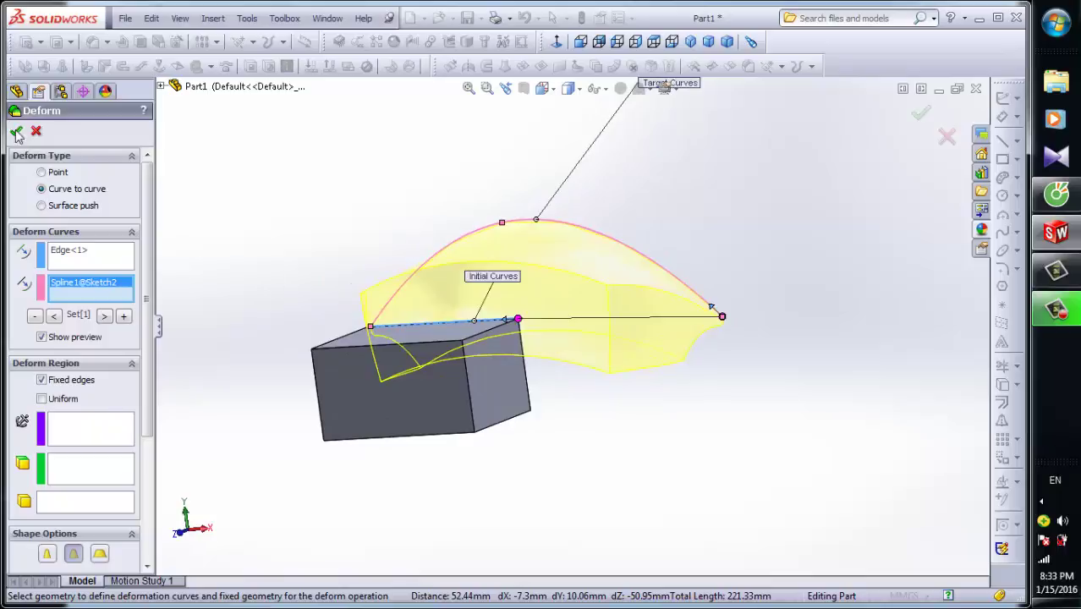
{"action": "left_click", "coordinate": [17, 132]}
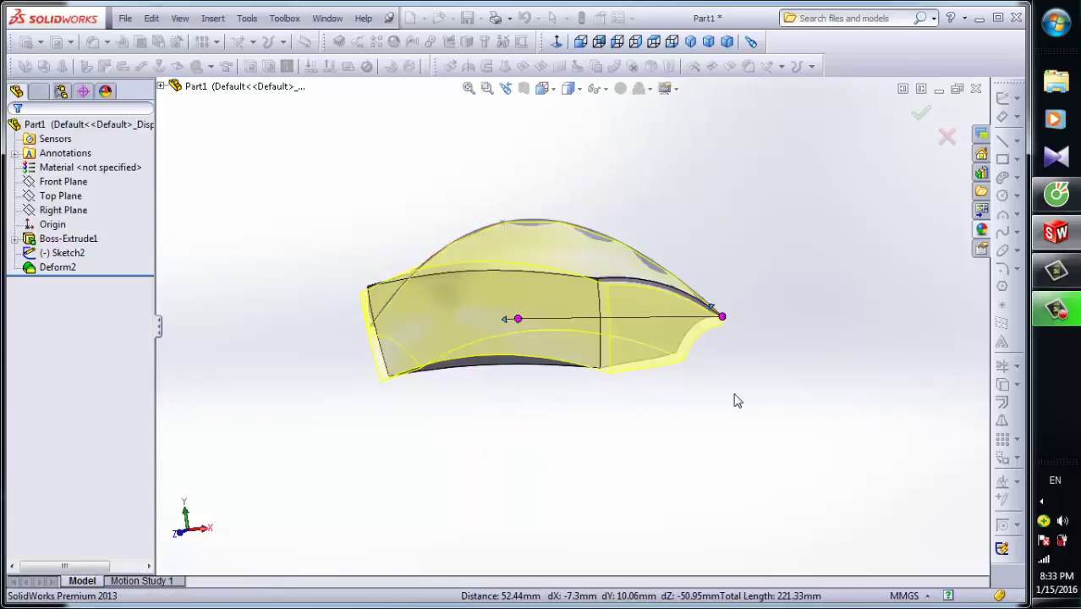
{"action": "middle_click_drag", "start_coordinate": [736, 399], "coordinate": [642, 213]}
- Edit the curve-to-curve deform and clear its initial and target curve selections
{"action": "left_click", "coordinate": [46, 267]}
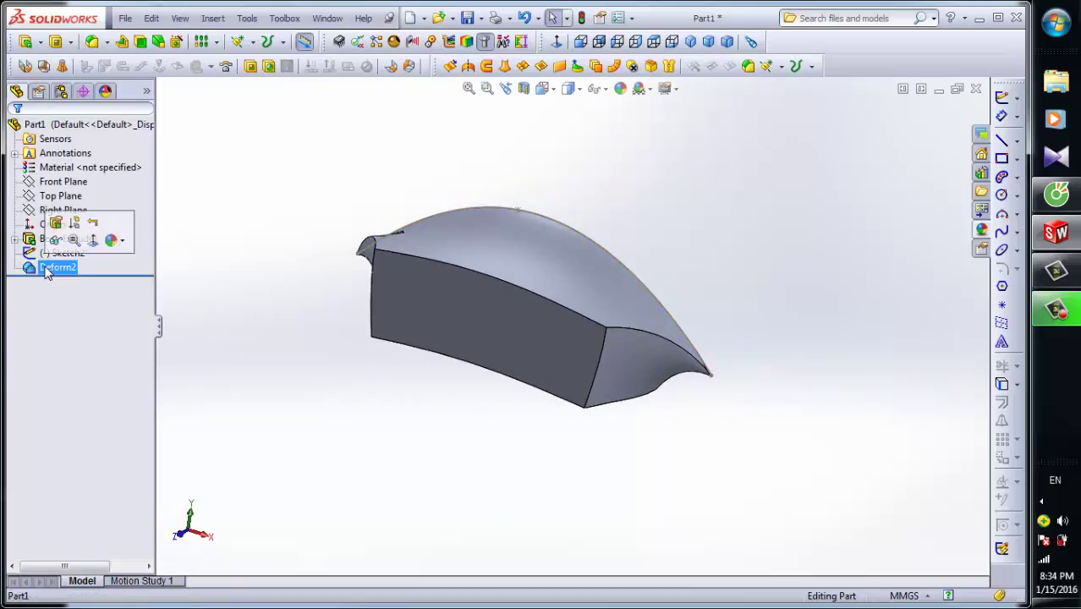
{"action": "left_click", "coordinate": [56, 222]}
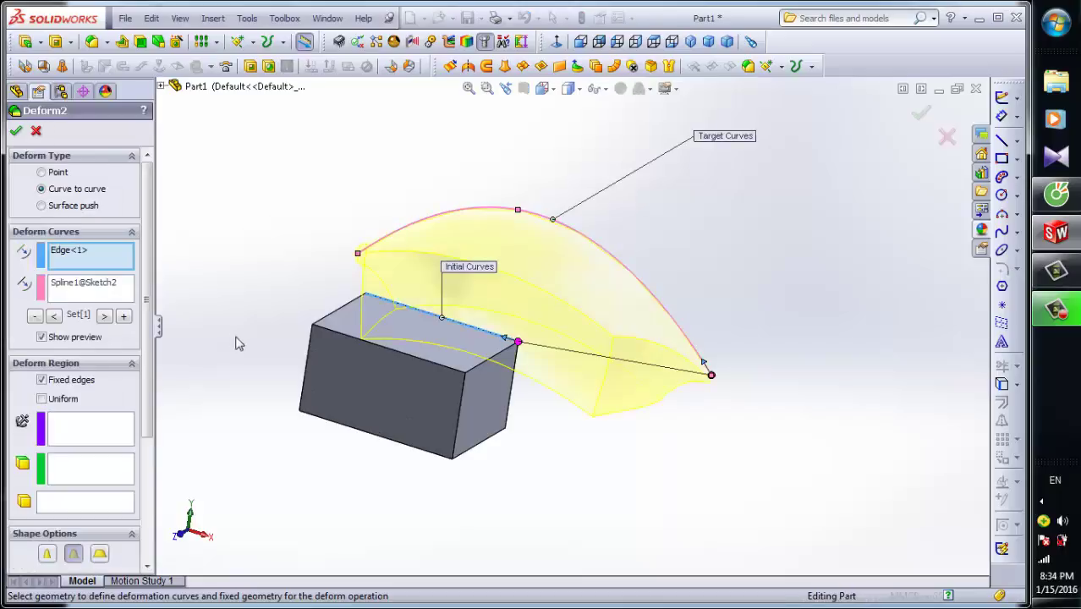
{"action": "right_click", "coordinate": [93, 255]}
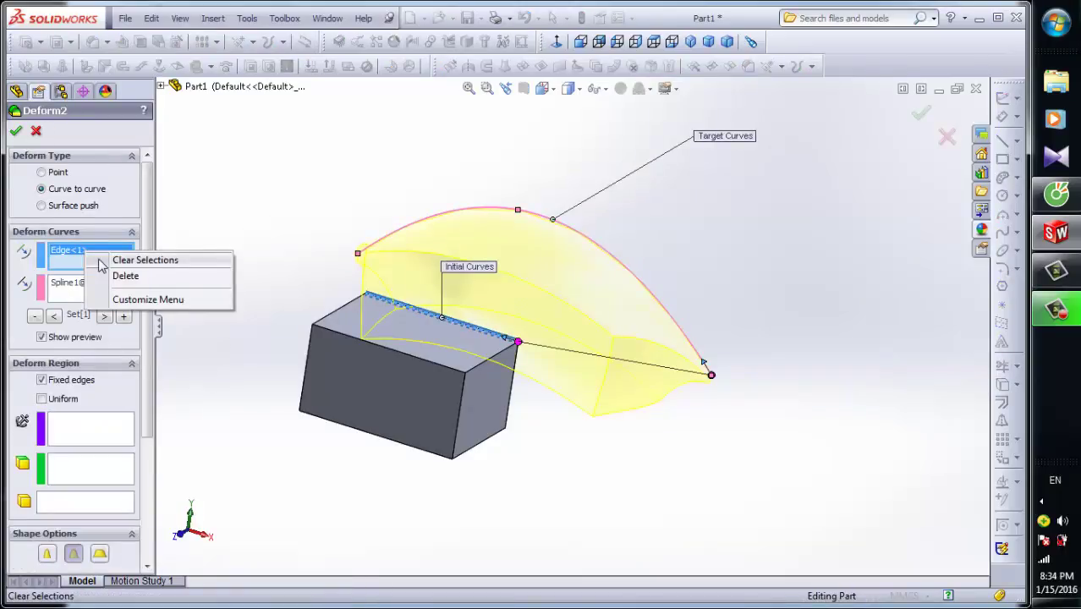
{"action": "left_click", "coordinate": [135, 261]}
{"action": "right_click", "coordinate": [119, 287]}
{"action": "left_click", "coordinate": [152, 288]}
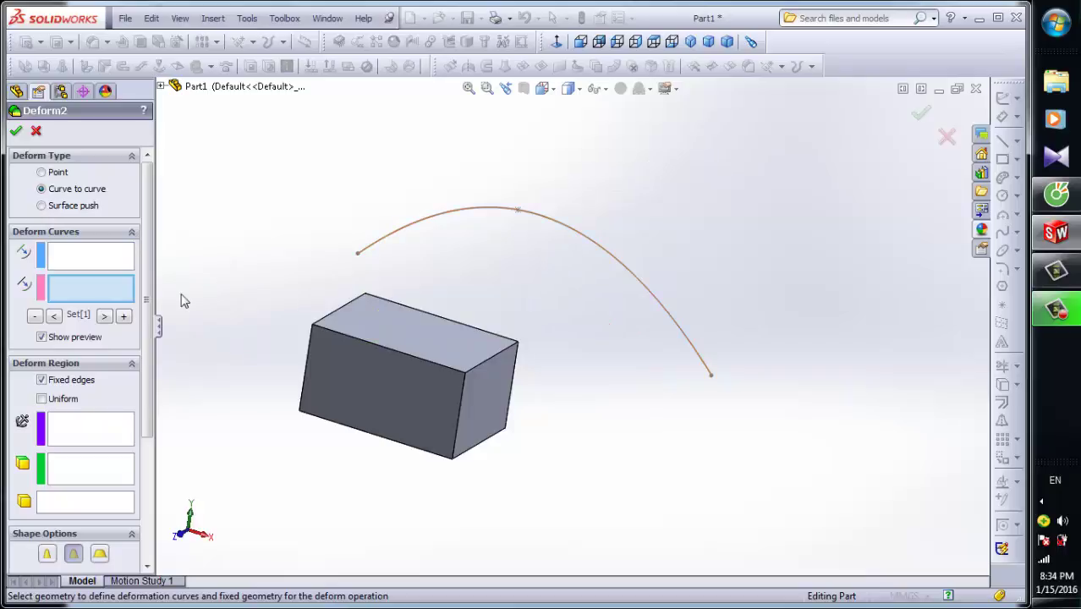
- Assign the spline as the deform's initial curve and the block's upper edge nearest the spline as its target curve
{"action": "left_click", "coordinate": [106, 262]}
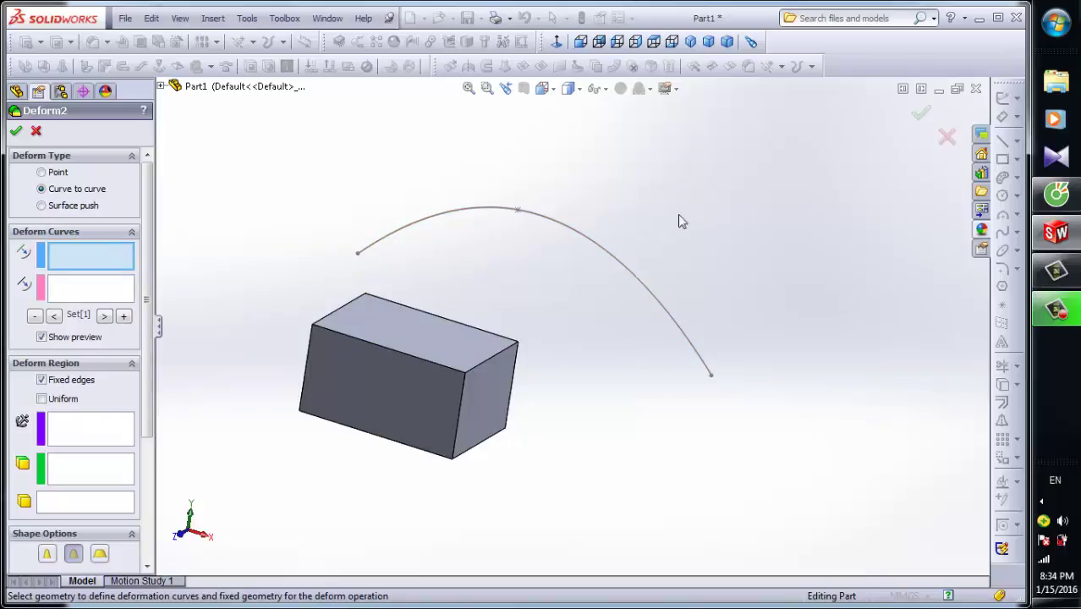
{"action": "left_click", "coordinate": [615, 263]}
{"action": "left_click", "coordinate": [85, 290]}
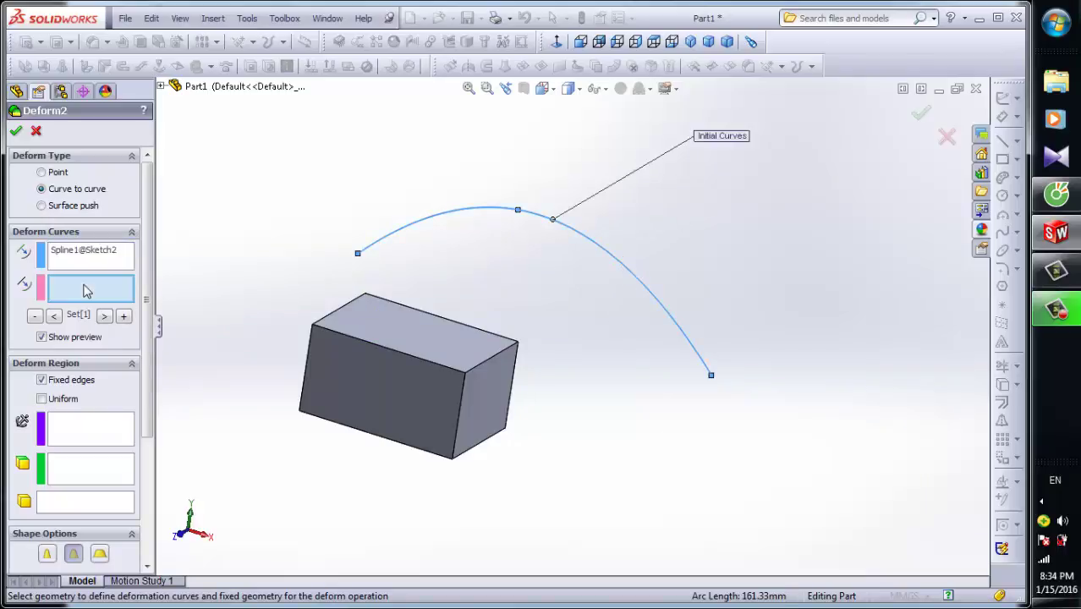
{"action": "left_click", "coordinate": [450, 323]}
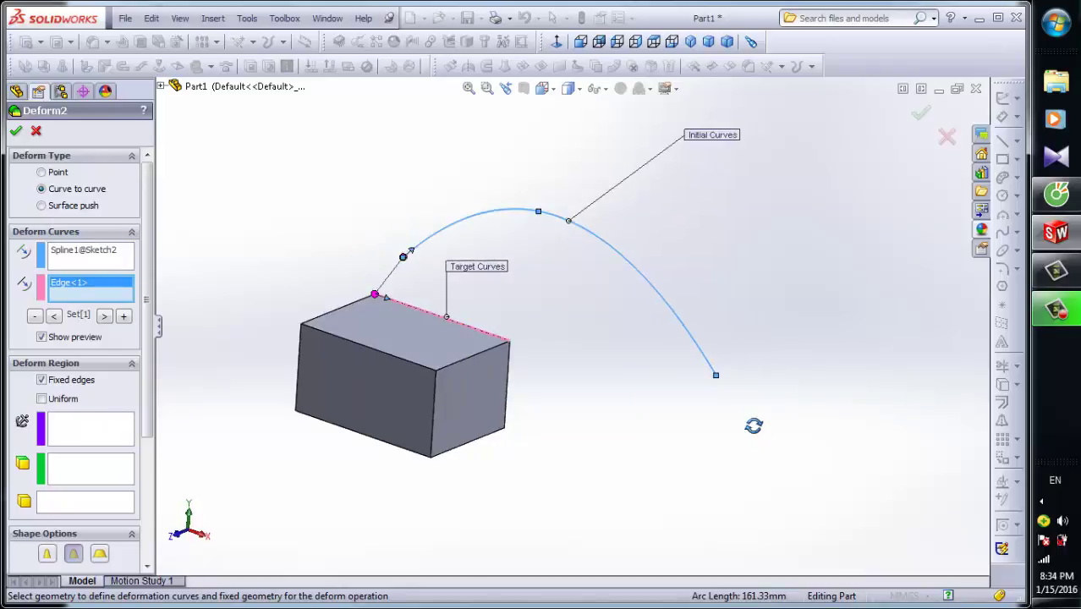
- Set the block's long side face opposite the spline as fixed geometry and accept the curve-to-curve deform
{"action": "left_click", "coordinate": [79, 436]}
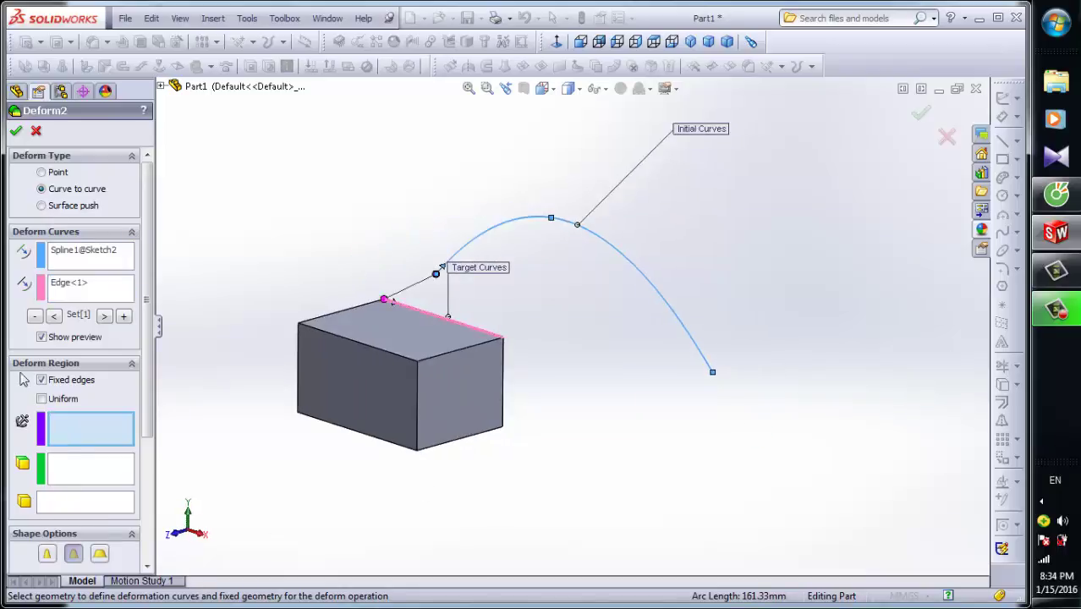
{"action": "left_click", "coordinate": [379, 381]}
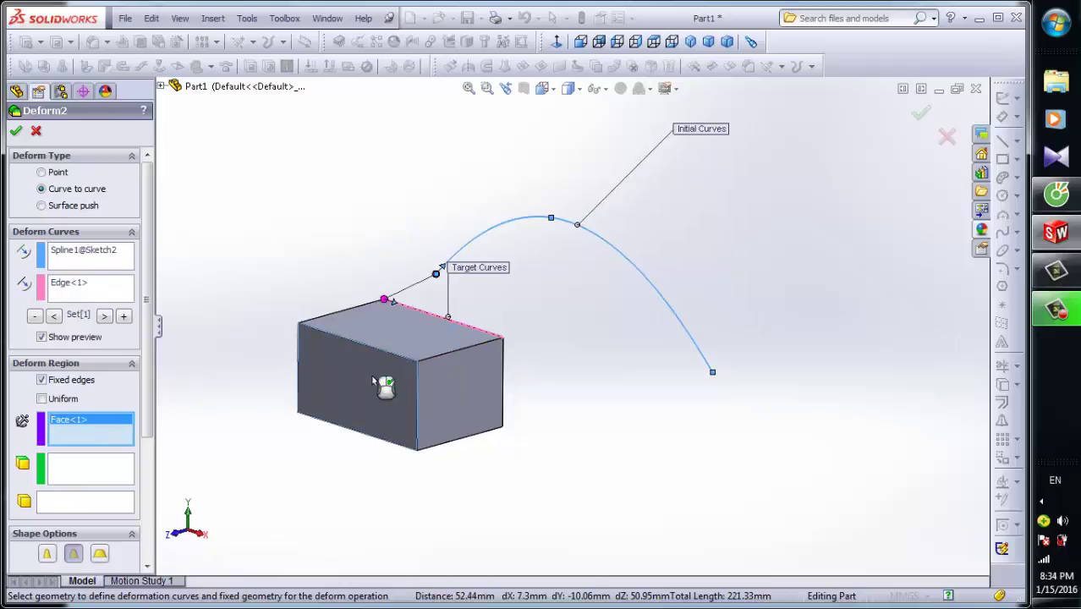
{"action": "middle_click_drag", "start_coordinate": [508, 394], "coordinate": [602, 433]}
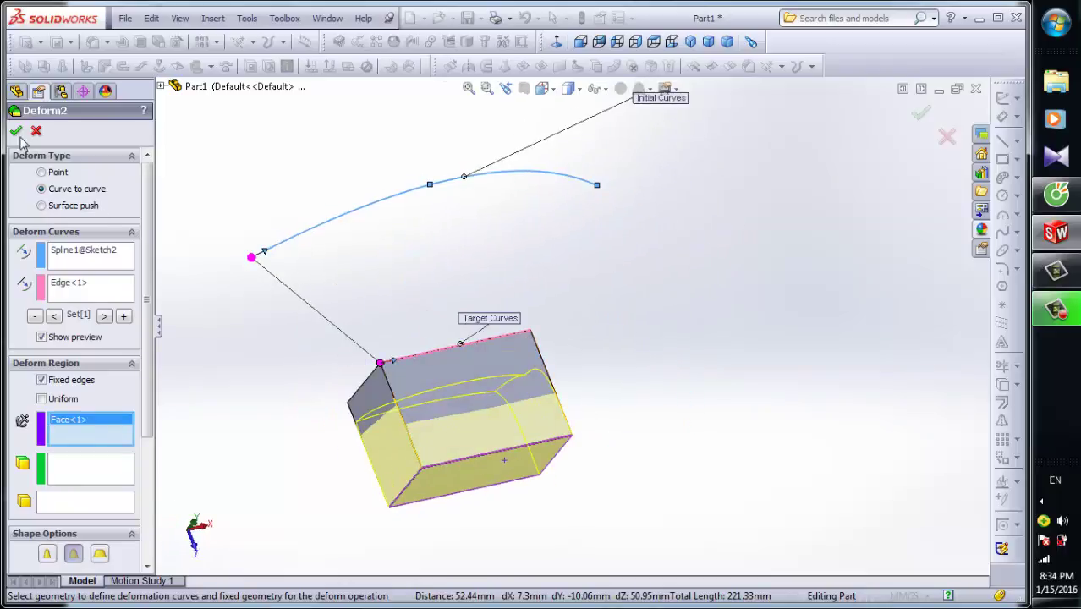
{"action": "left_click", "coordinate": [16, 131]}
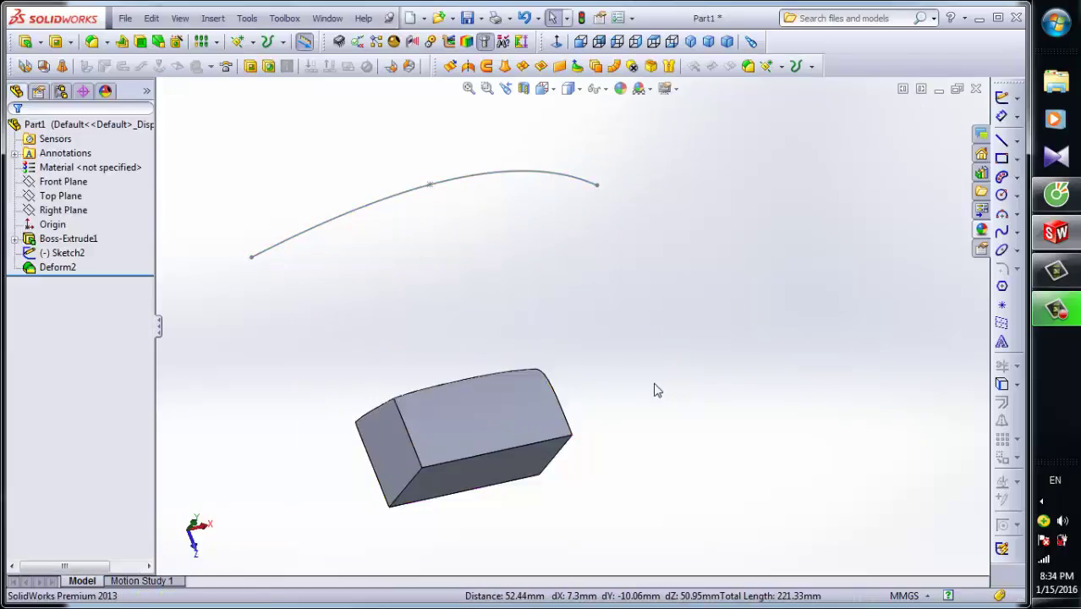
{"action": "middle_click_drag", "start_coordinate": [557, 440], "coordinate": [617, 485]}
{"action": "scroll", "coordinate": [439, 383], "scroll_direction": "down", "scroll_amount": 3}
{"action": "middle_click_drag", "start_coordinate": [466, 359], "coordinate": [350, 382]}
{"action": "scroll", "coordinate": [350, 383], "scroll_direction": "up", "scroll_amount": 4}
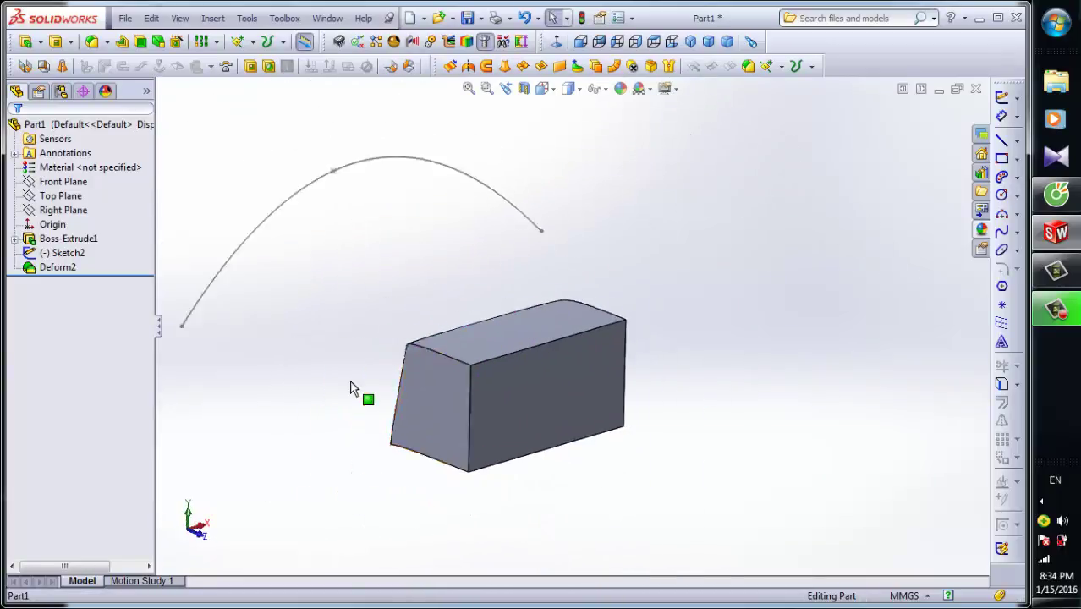
- Edit the curve-to-curve deform and clear its initial curve, target curve and fixed face selections
{"action": "right_click", "coordinate": [34, 269]}
{"action": "left_click", "coordinate": [38, 232]}
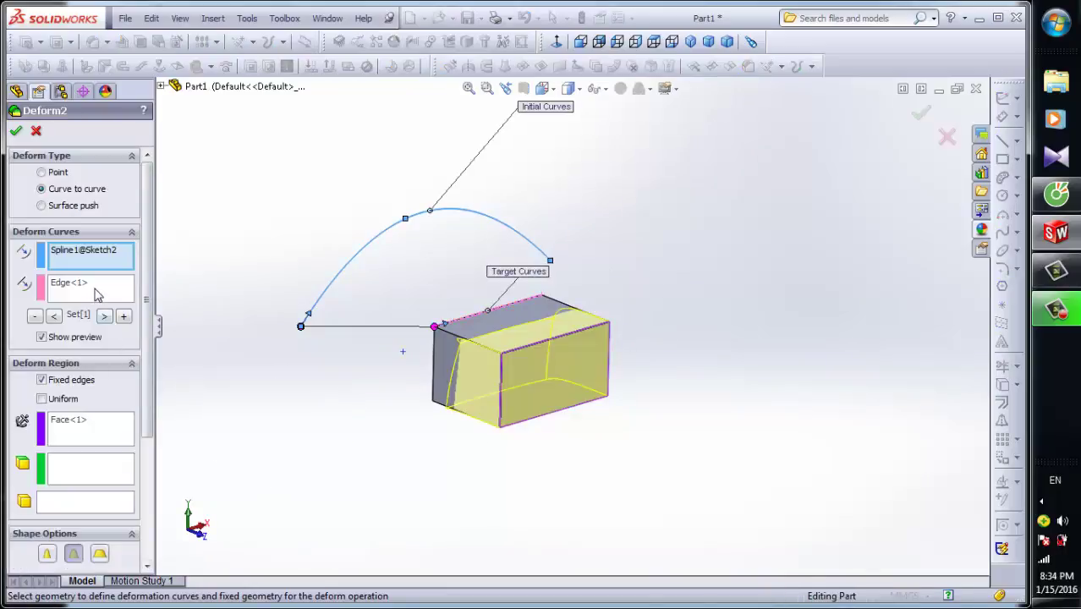
{"action": "left_click", "coordinate": [95, 293]}
{"action": "right_click", "coordinate": [113, 293]}
{"action": "left_click", "coordinate": [155, 298]}
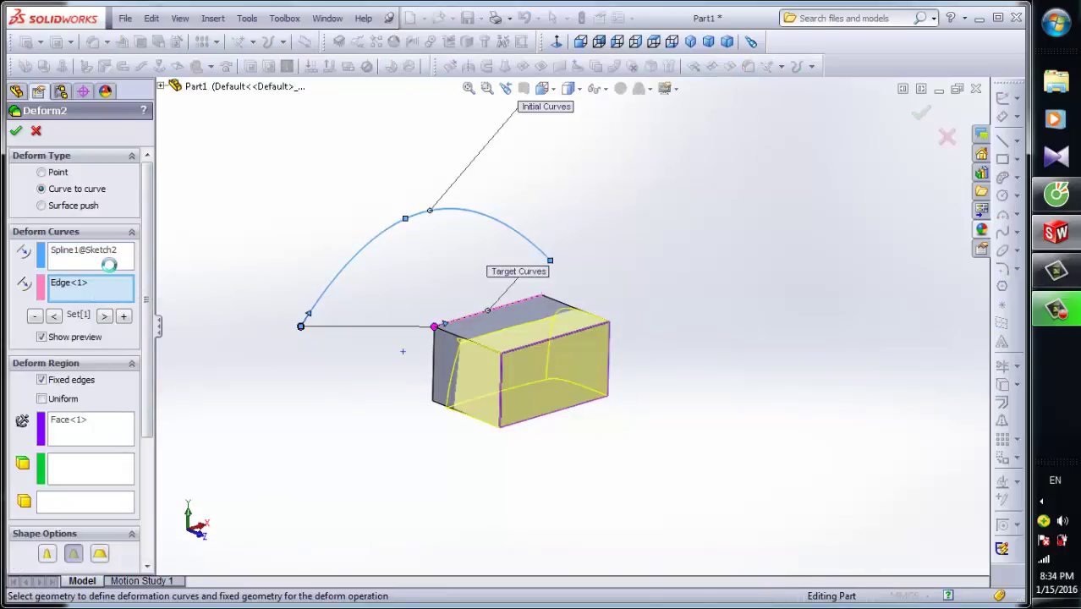
{"action": "right_click", "coordinate": [109, 258]}
{"action": "left_click", "coordinate": [110, 263]}
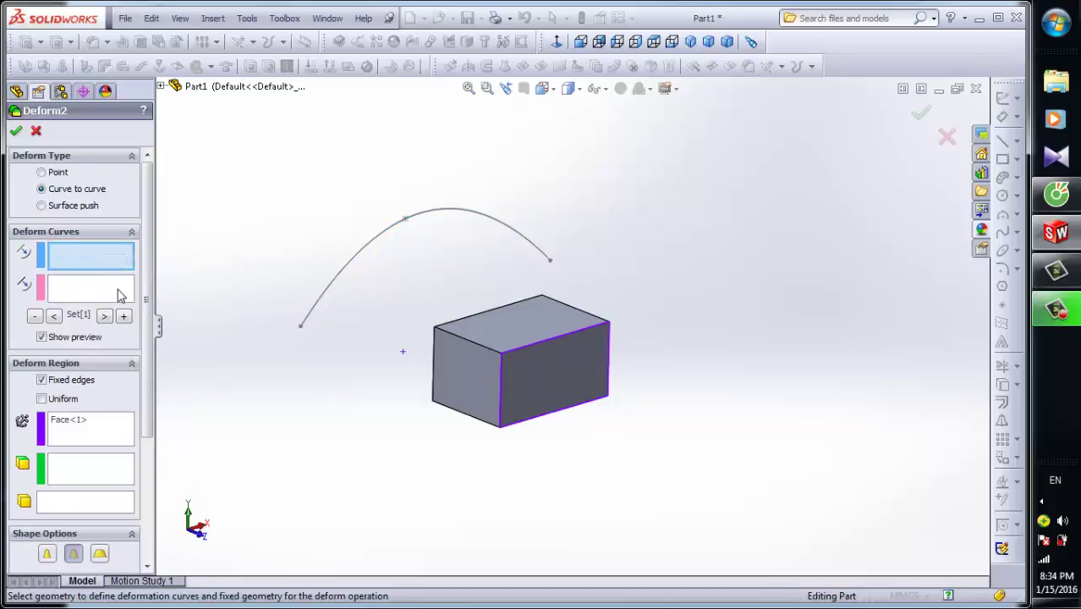
{"action": "right_click", "coordinate": [74, 433]}
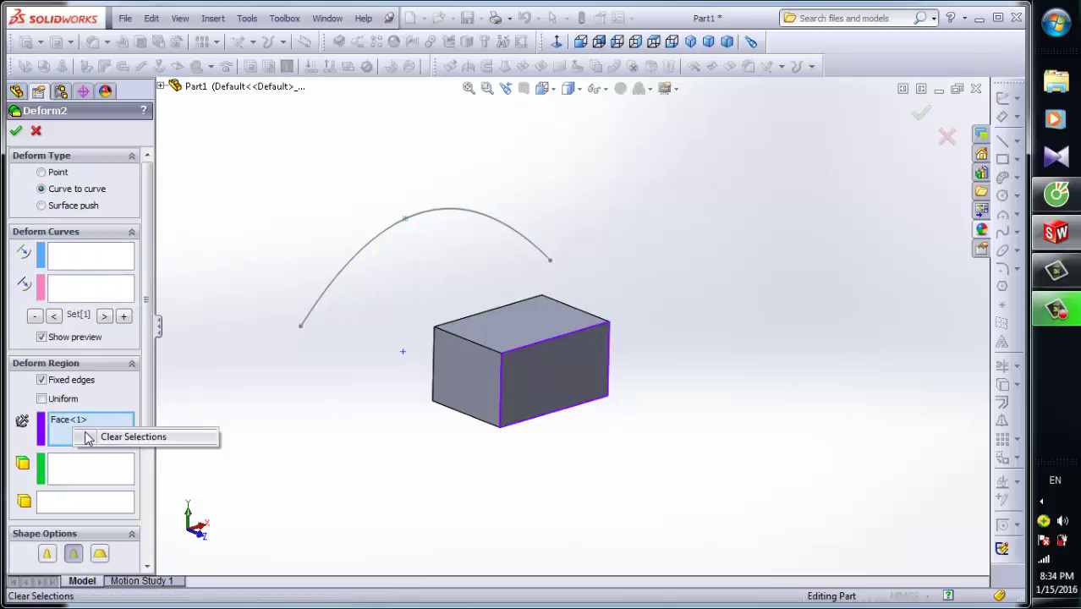
{"action": "left_click", "coordinate": [106, 435]}
- Assign the block's upper edge nearest the spline as the initial curve and the Sketch2 spline as the target curve
{"action": "left_click", "coordinate": [91, 257]}
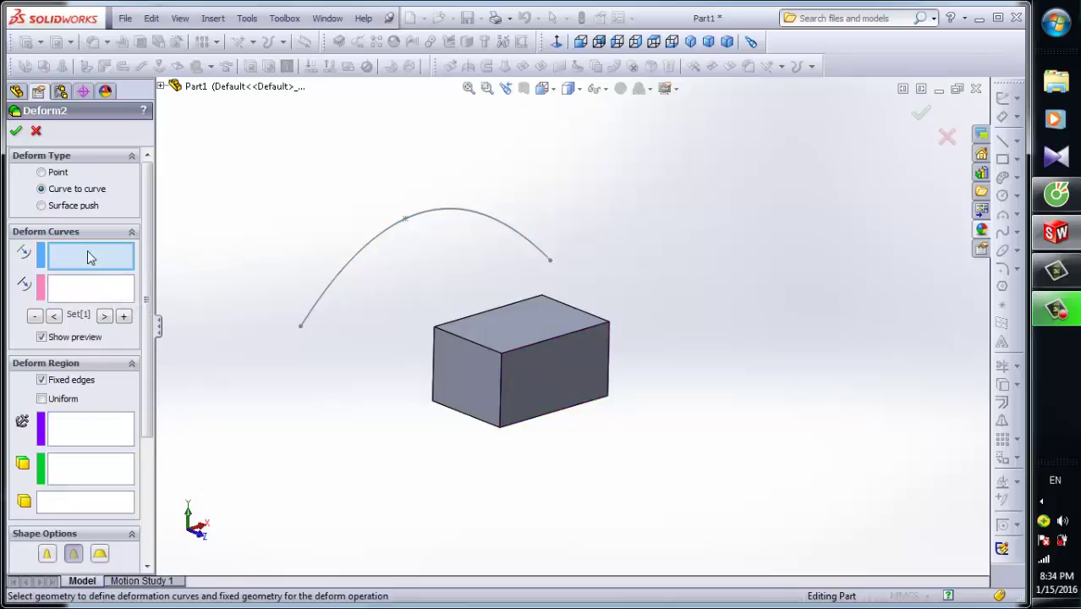
{"action": "left_click", "coordinate": [478, 318]}
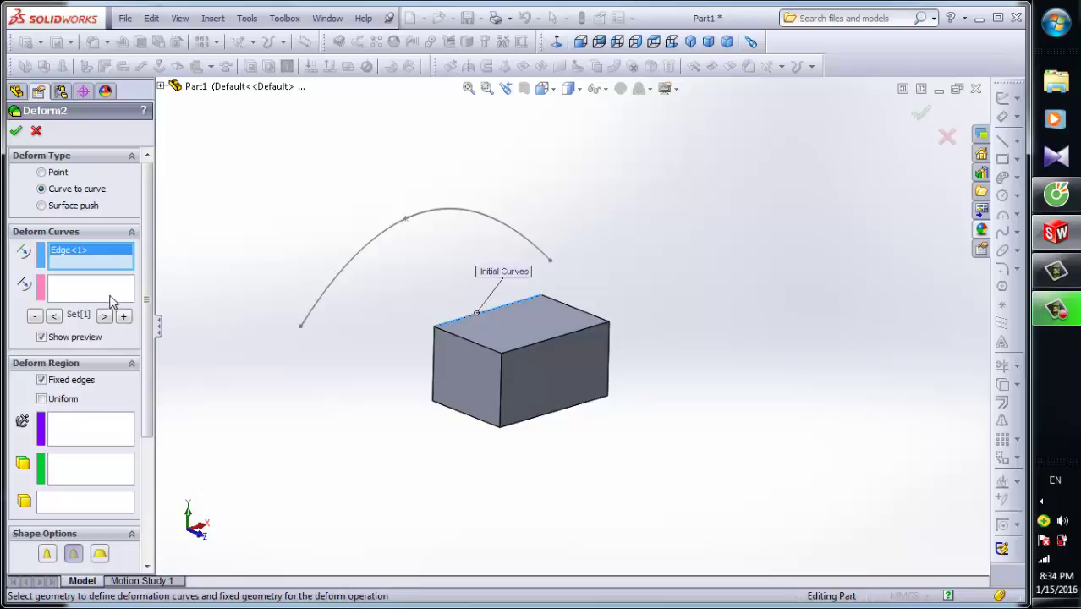
{"action": "left_click", "coordinate": [110, 296]}
{"action": "left_click", "coordinate": [379, 251]}
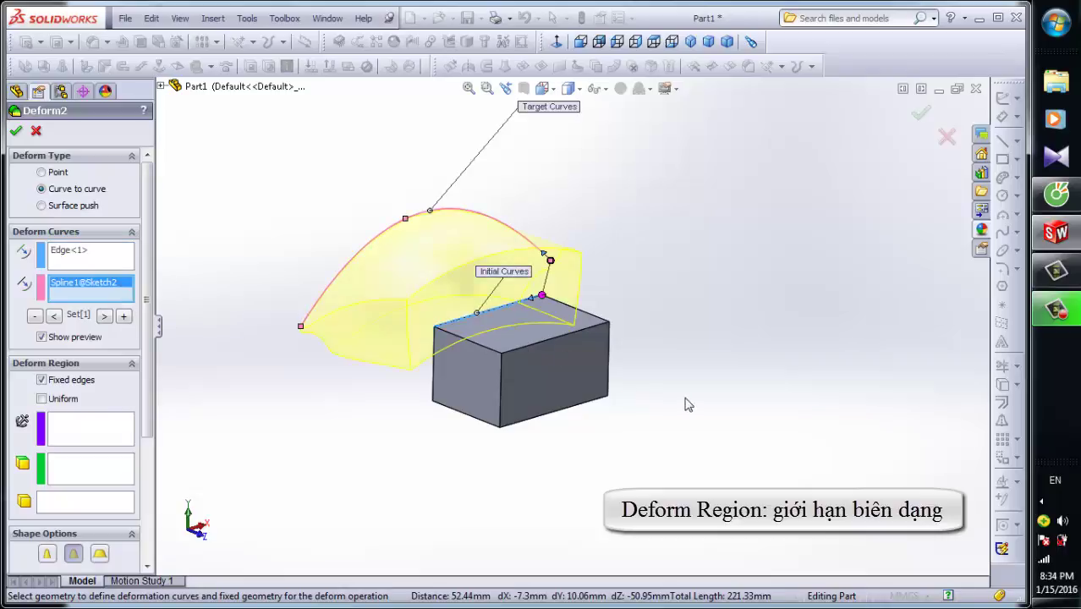
- Set the block's long side face farthest from the spline as the fixed geometry of the deform region
{"action": "left_click", "coordinate": [67, 433]}
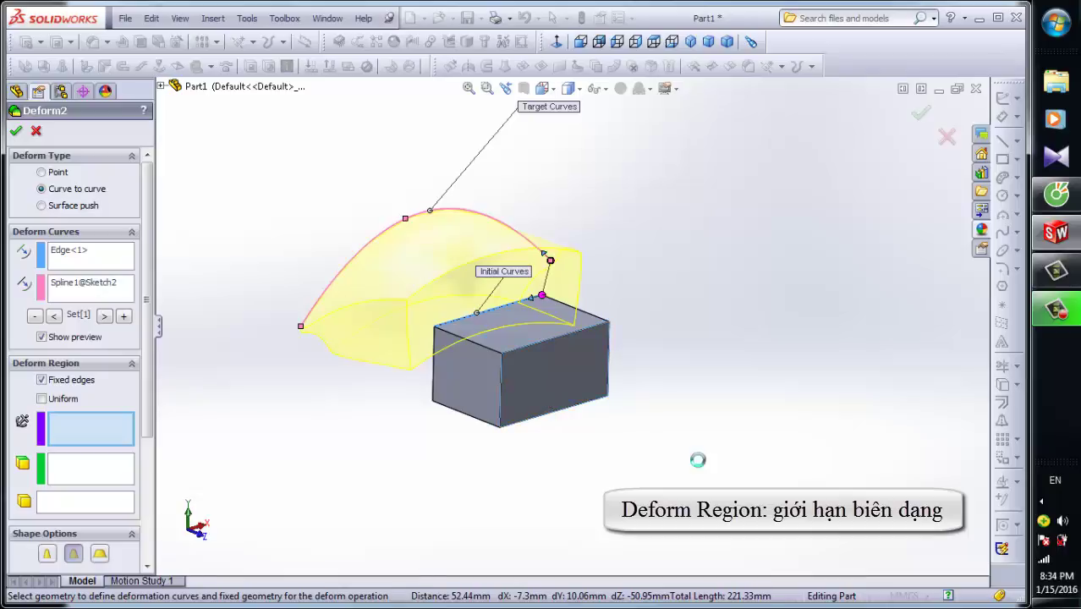
{"action": "middle_click_drag", "start_coordinate": [697, 459], "coordinate": [567, 401]}
{"action": "left_click", "coordinate": [565, 393]}
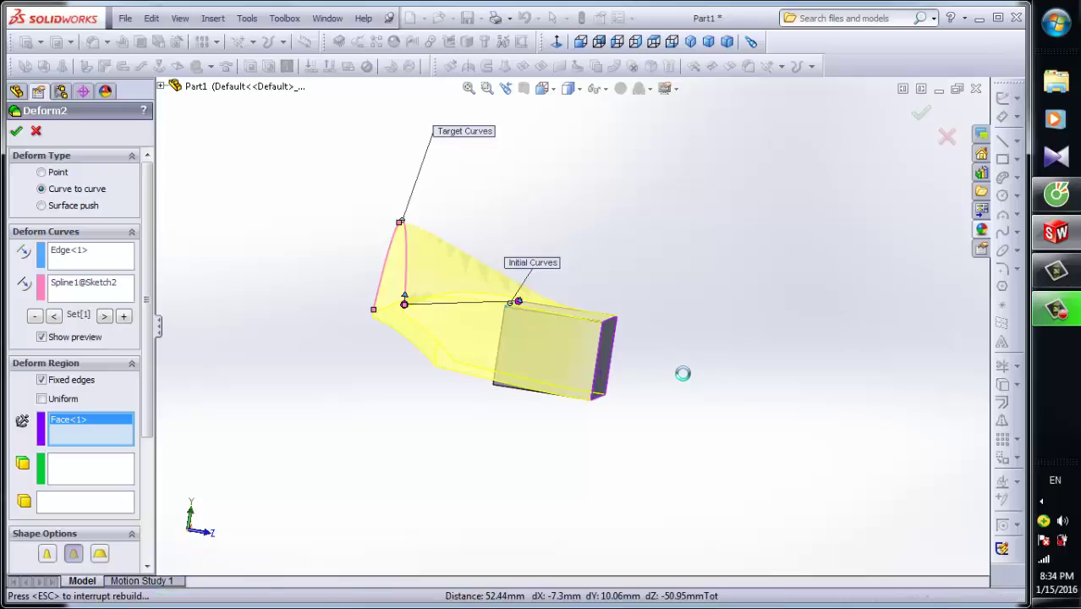
{"action": "middle_click_drag", "start_coordinate": [574, 429], "coordinate": [489, 445]}
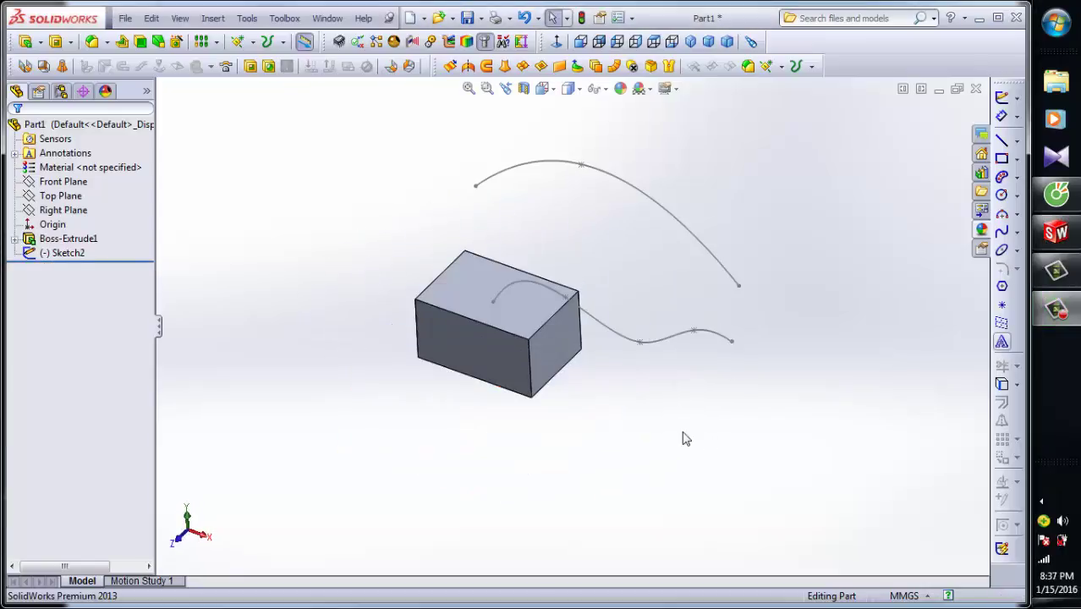
- Start a curve-to-curve deform from the block's upper edge nearest the splines to the upper spline, and add a second curve set
{"action": "middle_click_drag", "start_coordinate": [685, 438], "coordinate": [670, 479]}
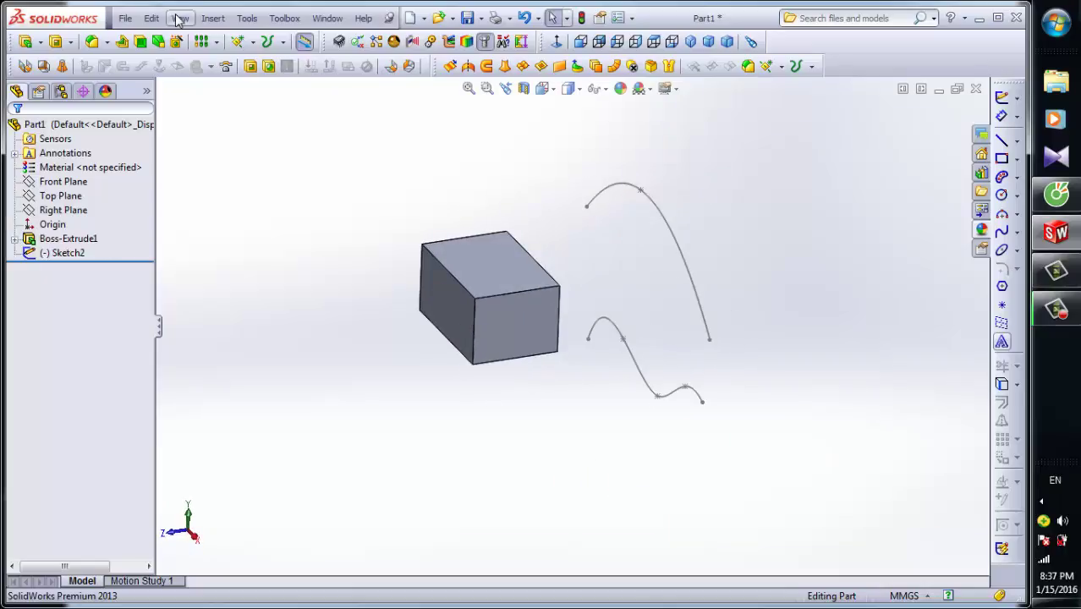
{"action": "left_click", "coordinate": [212, 19]}
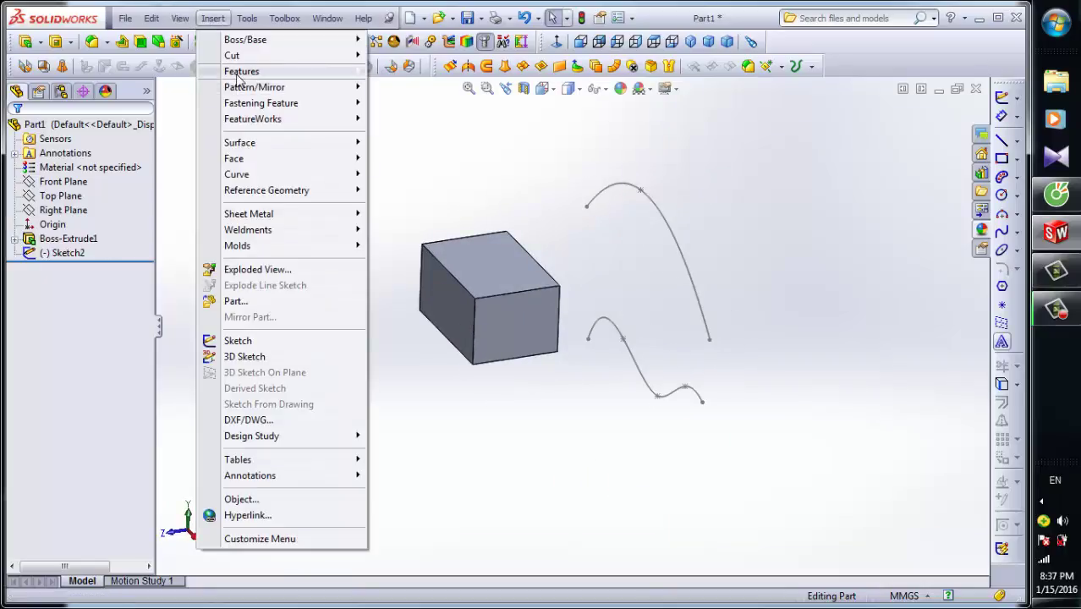
{"action": "mouse_move", "coordinate": [273, 71]}
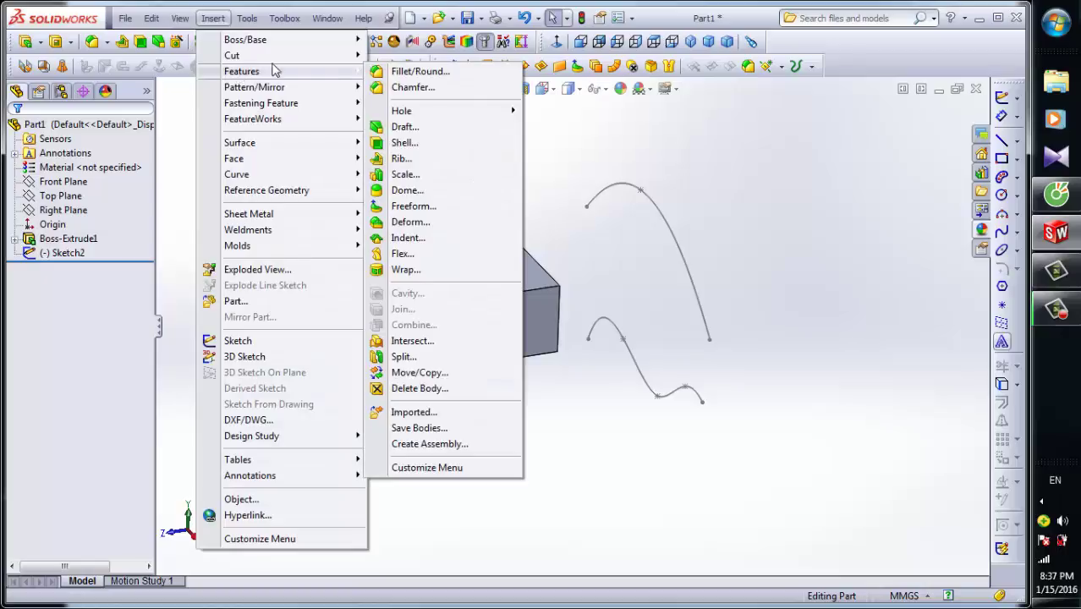
{"action": "left_click", "coordinate": [399, 228]}
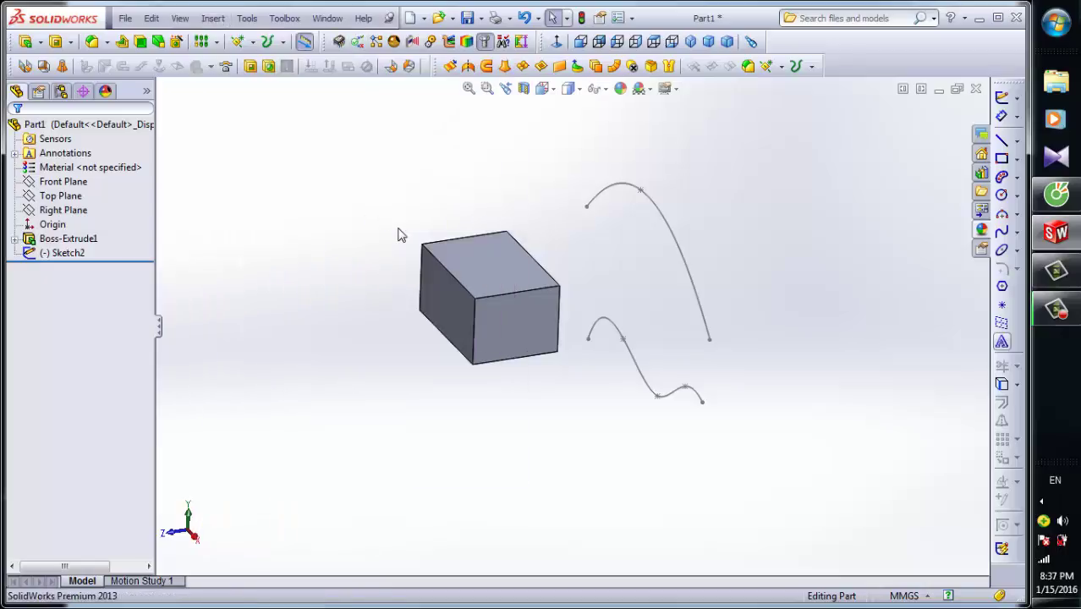
{"action": "left_click", "coordinate": [534, 266]}
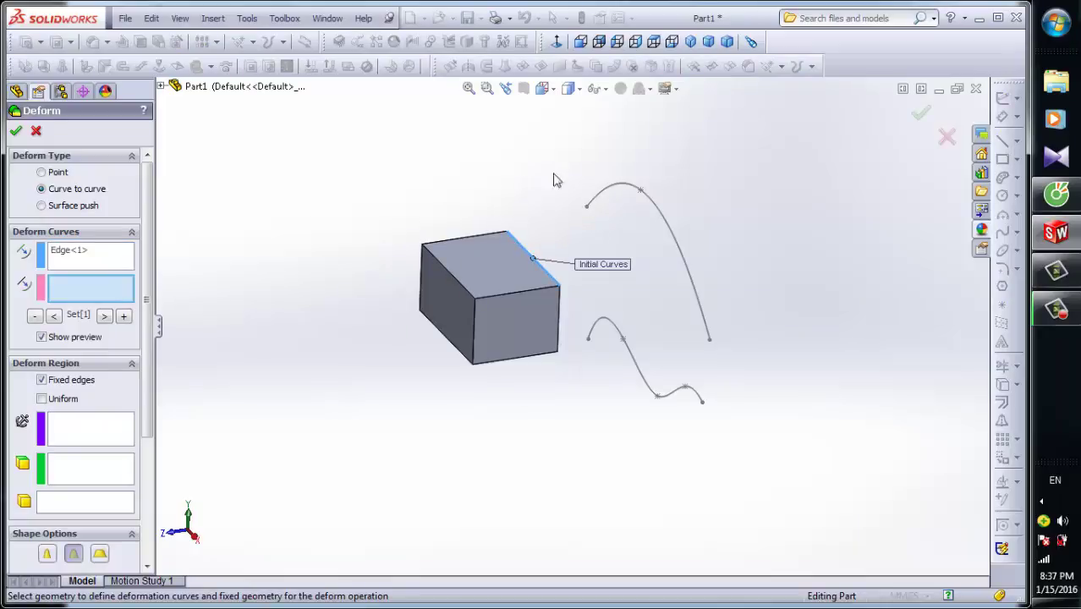
{"action": "left_click", "coordinate": [604, 196]}
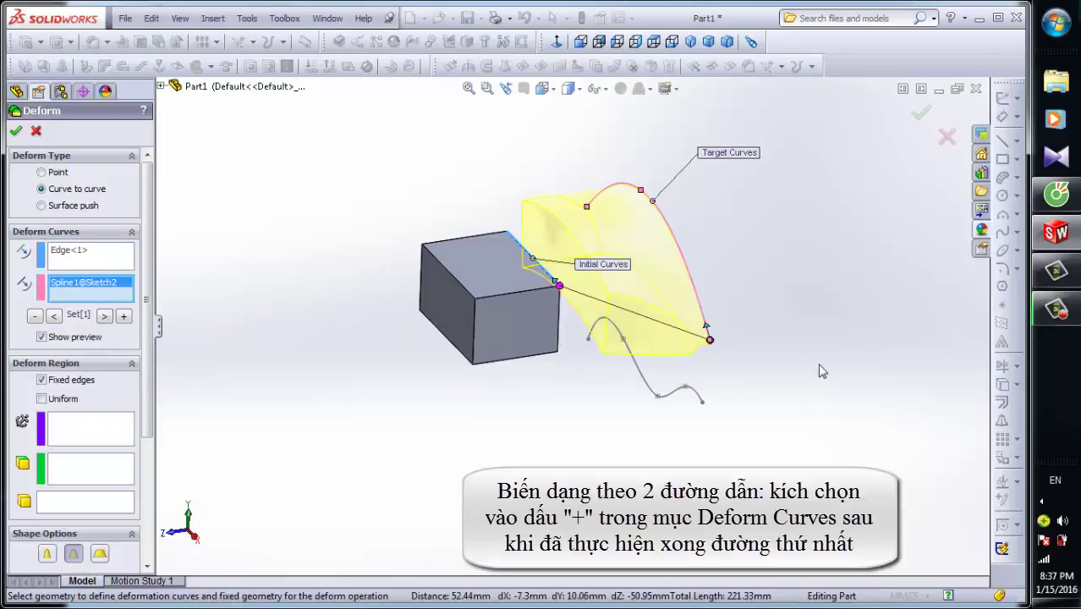
{"action": "middle_click_drag", "start_coordinate": [804, 349], "coordinate": [792, 321]}
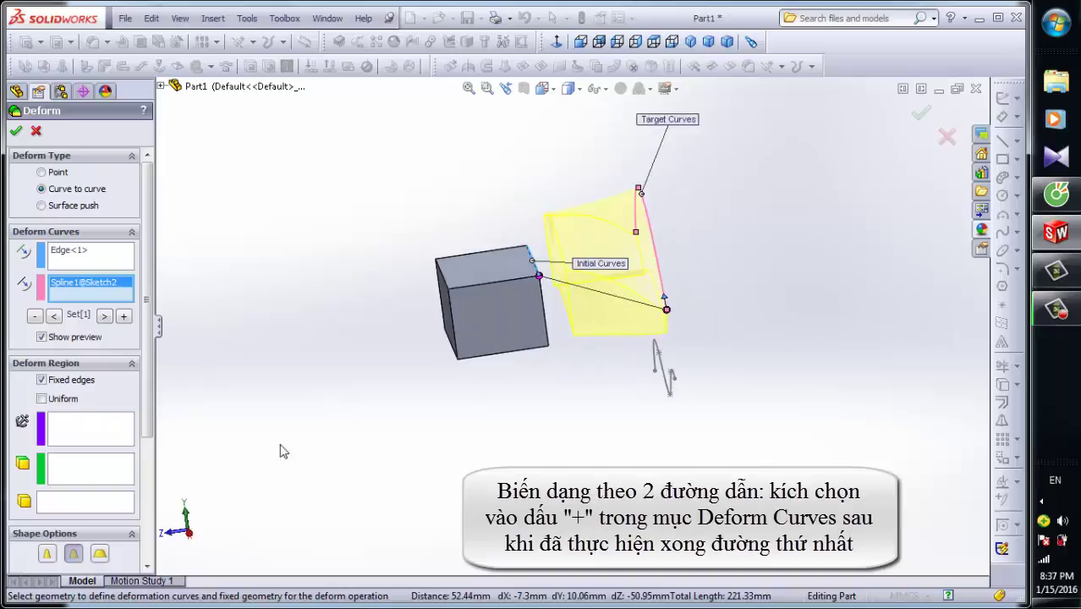
{"action": "left_click", "coordinate": [123, 315]}
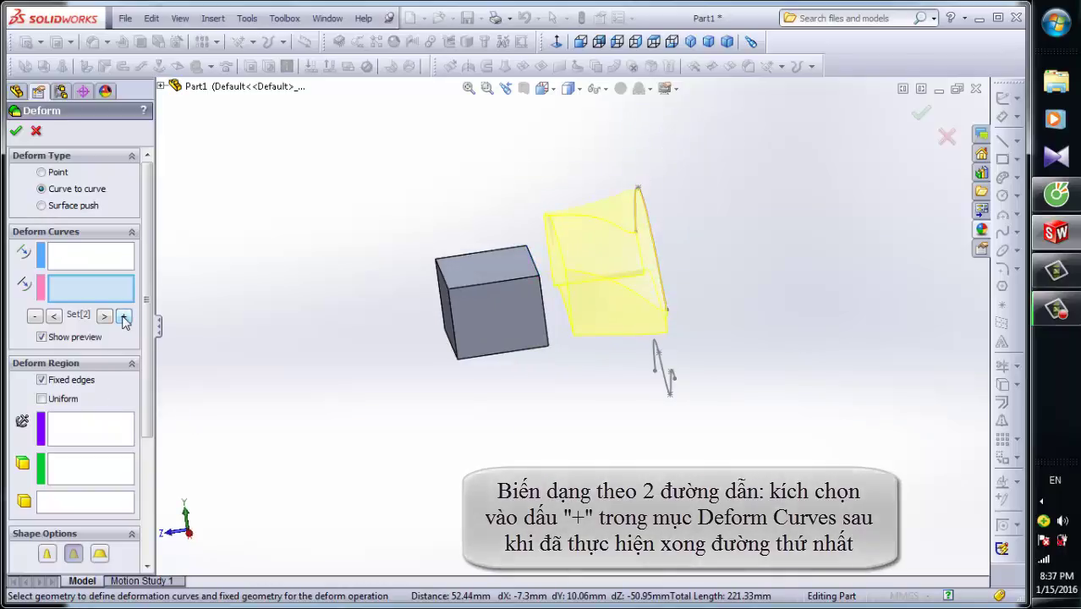
{"action": "middle_click_drag", "start_coordinate": [609, 381], "coordinate": [587, 359]}
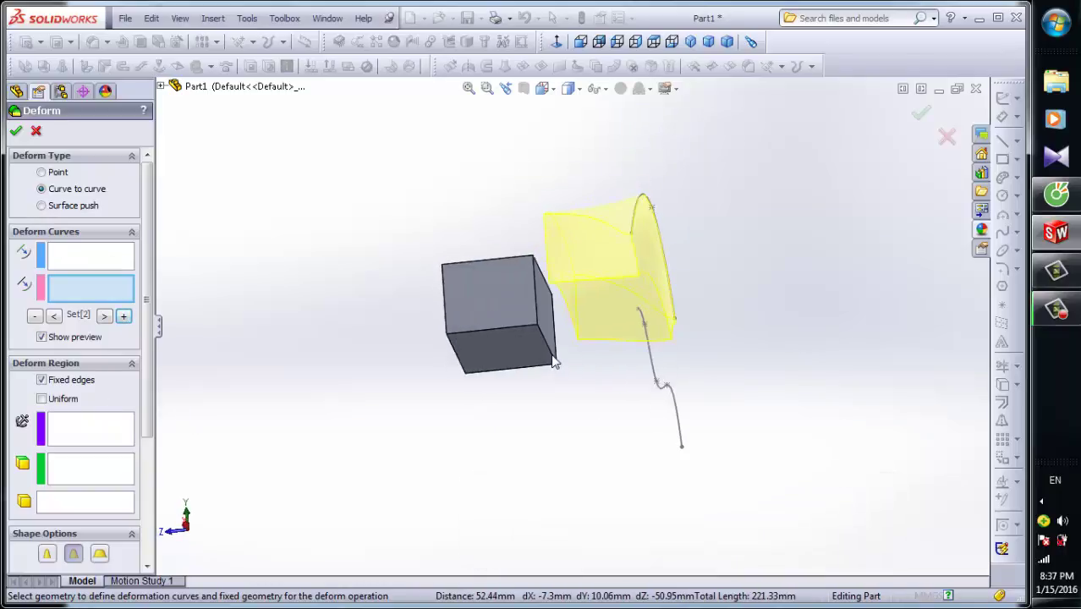
{"action": "left_click", "coordinate": [551, 357]}
{"action": "middle_click_drag", "start_coordinate": [601, 427], "coordinate": [546, 437]}
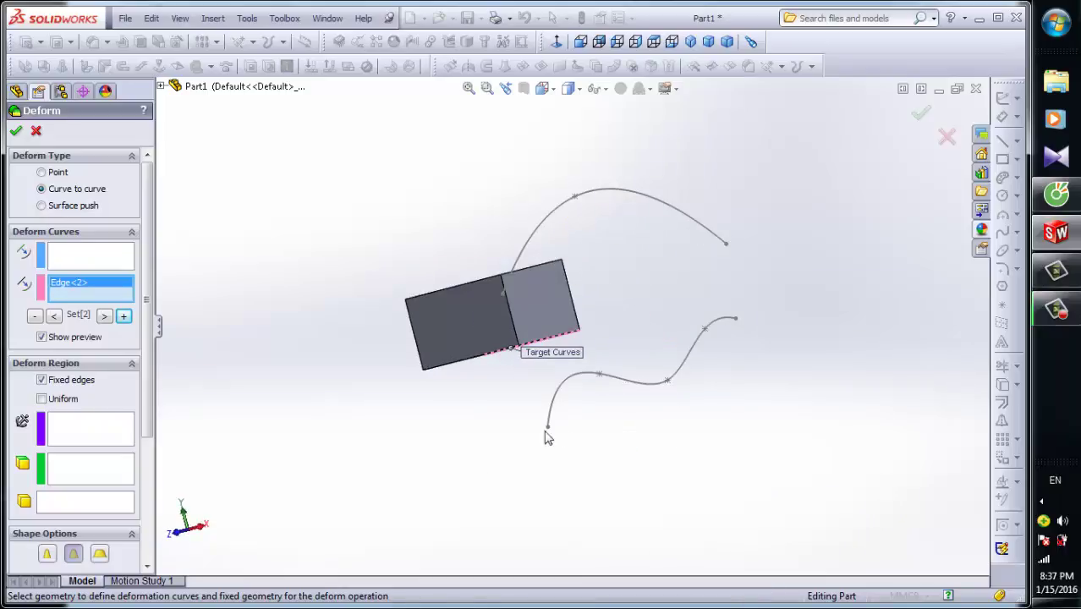
{"action": "right_click", "coordinate": [106, 293]}
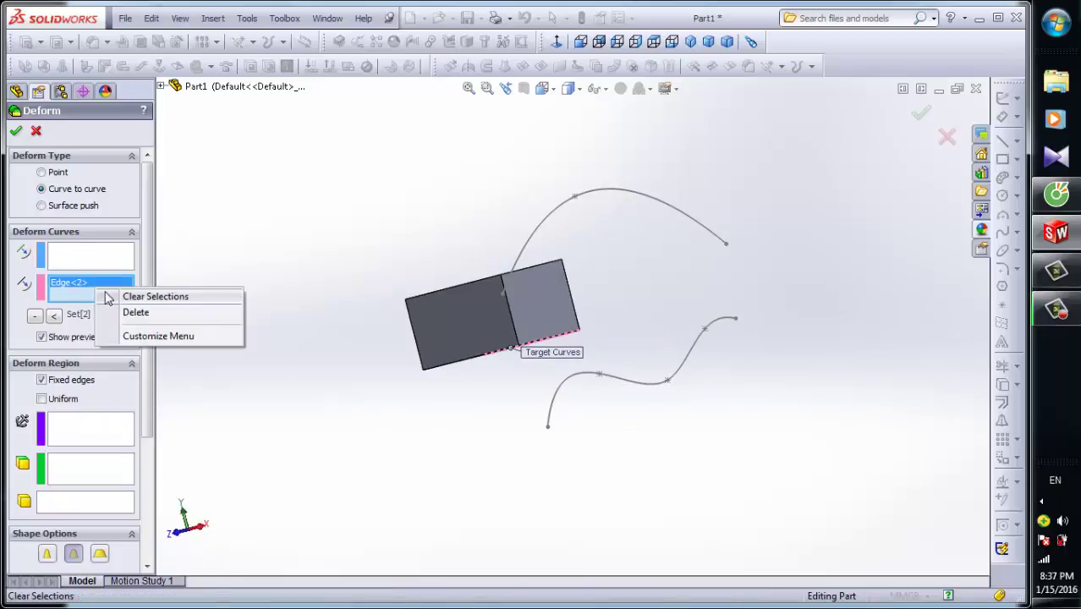
{"action": "left_click", "coordinate": [109, 296]}
- For the second set, assign the block's lower edge nearest the splines as initial curve and the lower wavy spline as target, and accept the deform
{"action": "middle_click_drag", "start_coordinate": [398, 320], "coordinate": [537, 353]}
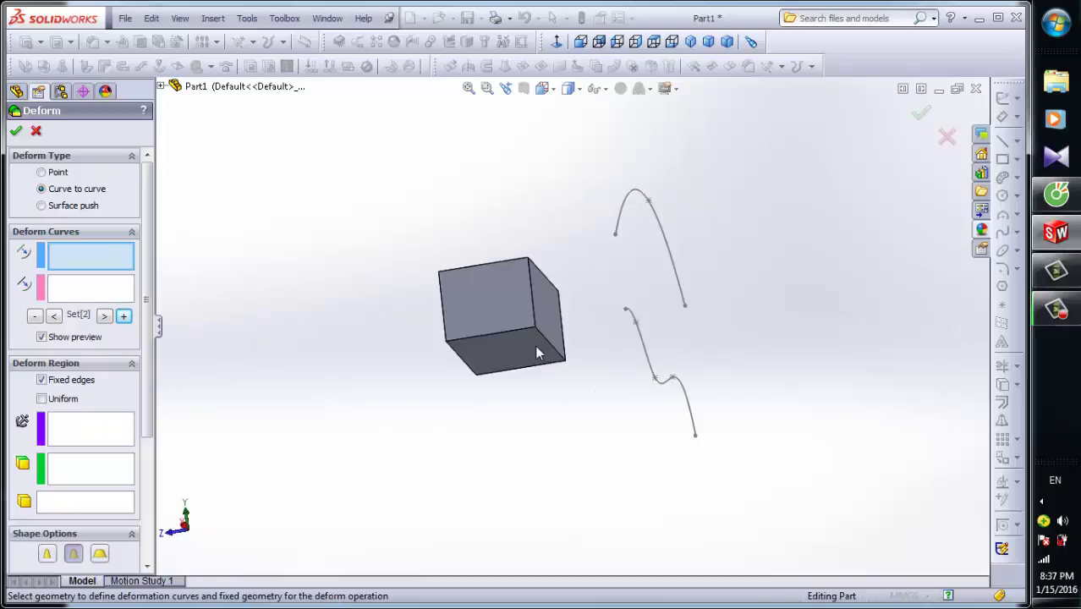
{"action": "left_click", "coordinate": [548, 350]}
{"action": "left_click", "coordinate": [123, 293]}
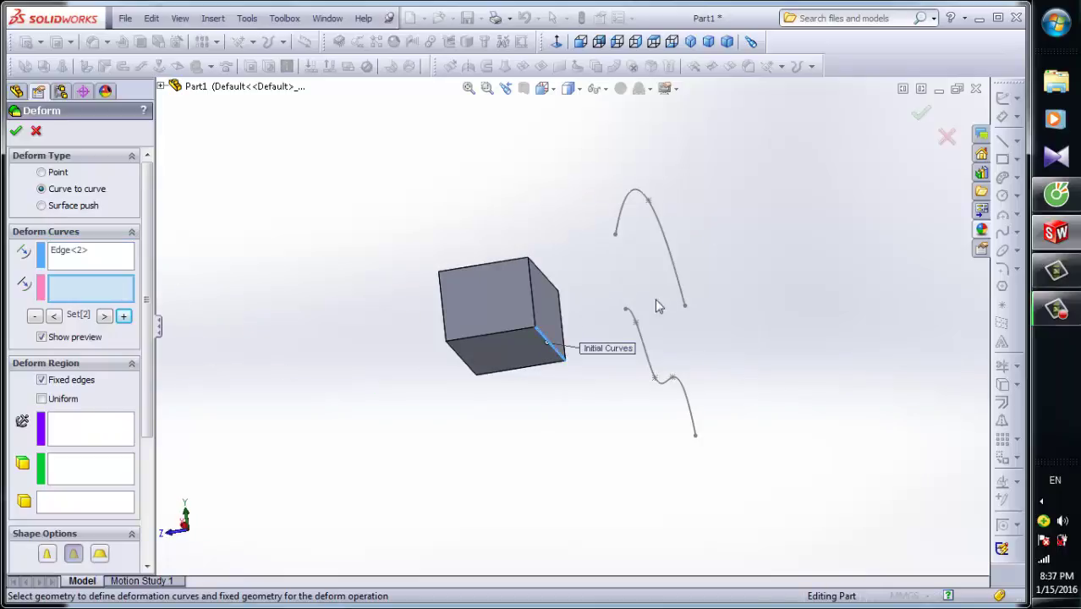
{"action": "left_click", "coordinate": [666, 386]}
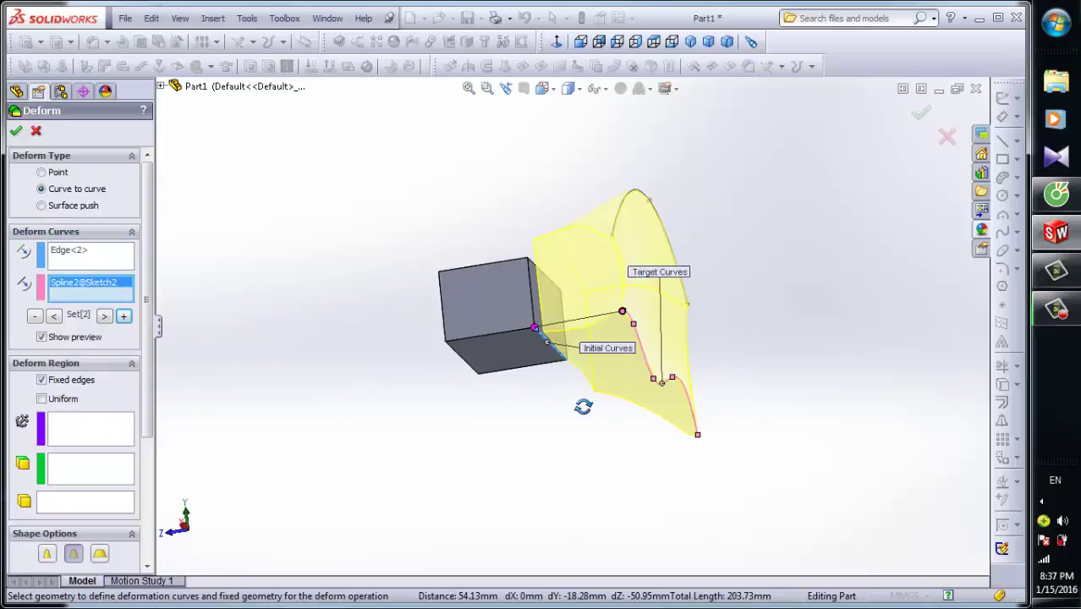
{"action": "mouse_move", "coordinate": [582, 405]}
{"action": "middle_mouse_down"}
{"action": "mouse_move", "coordinate": [608, 434]}
{"action": "mouse_move", "coordinate": [434, 454]}
{"action": "middle_mouse_up"}
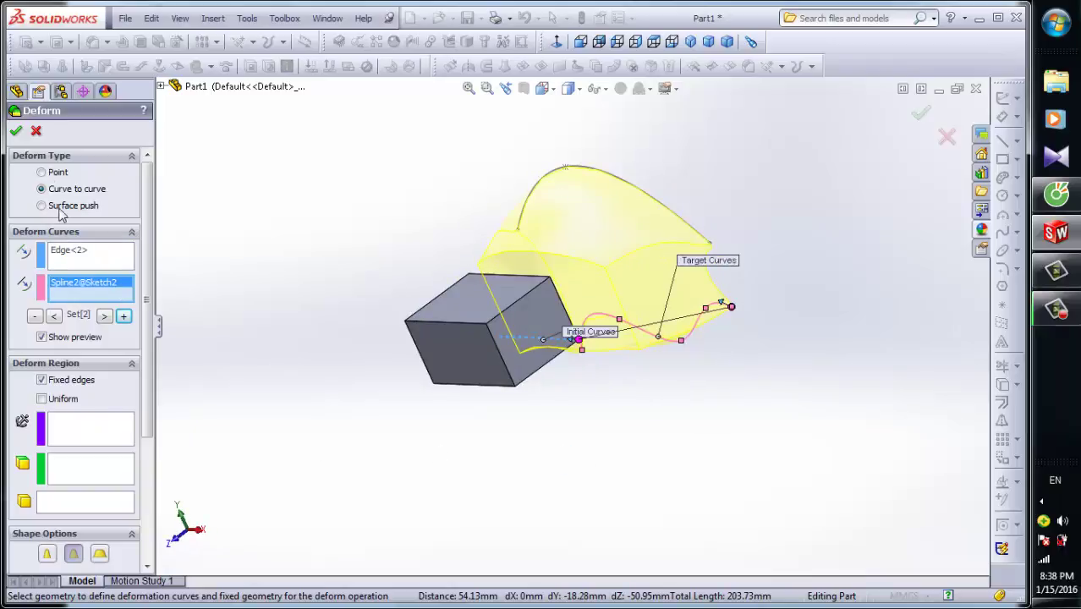
{"action": "left_click", "coordinate": [15, 134]}
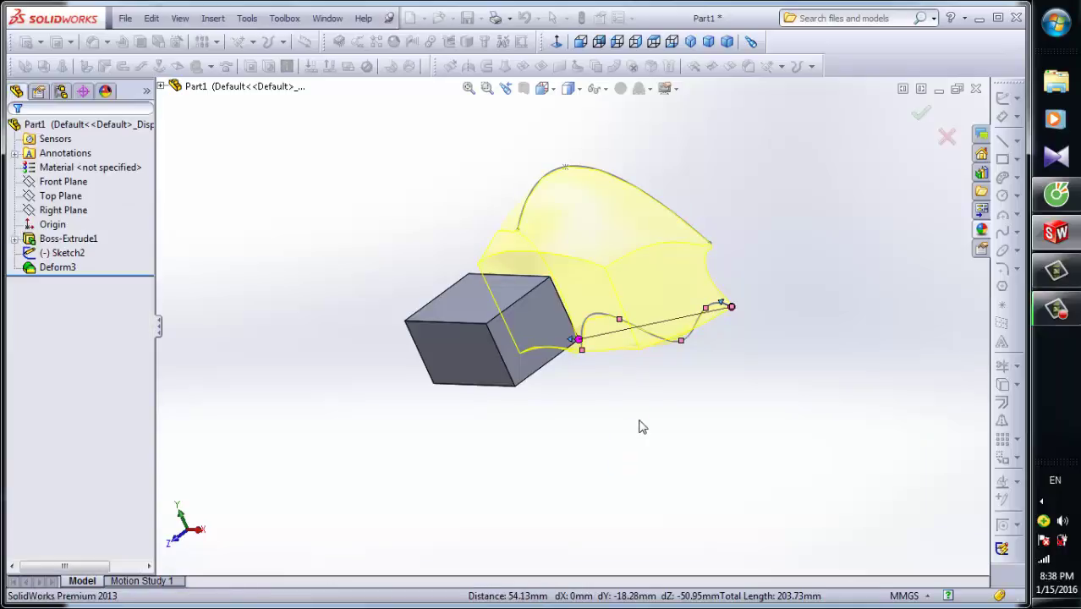
{"action": "middle_click_drag", "start_coordinate": [561, 350], "coordinate": [689, 363]}
{"action": "middle_click_drag", "start_coordinate": [622, 362], "coordinate": [614, 298]}
{"action": "middle_click_drag", "start_coordinate": [664, 355], "coordinate": [701, 428]}
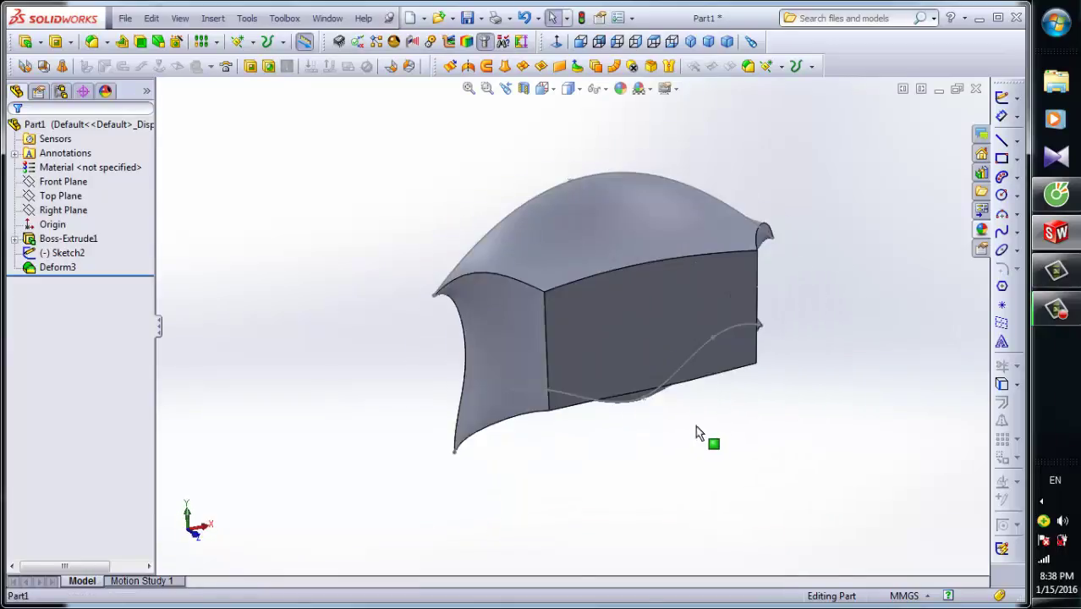
- Edit the two-curve deform and set the block's long side face opposite the splines as fixed geometry
{"action": "right_click", "coordinate": [46, 269]}
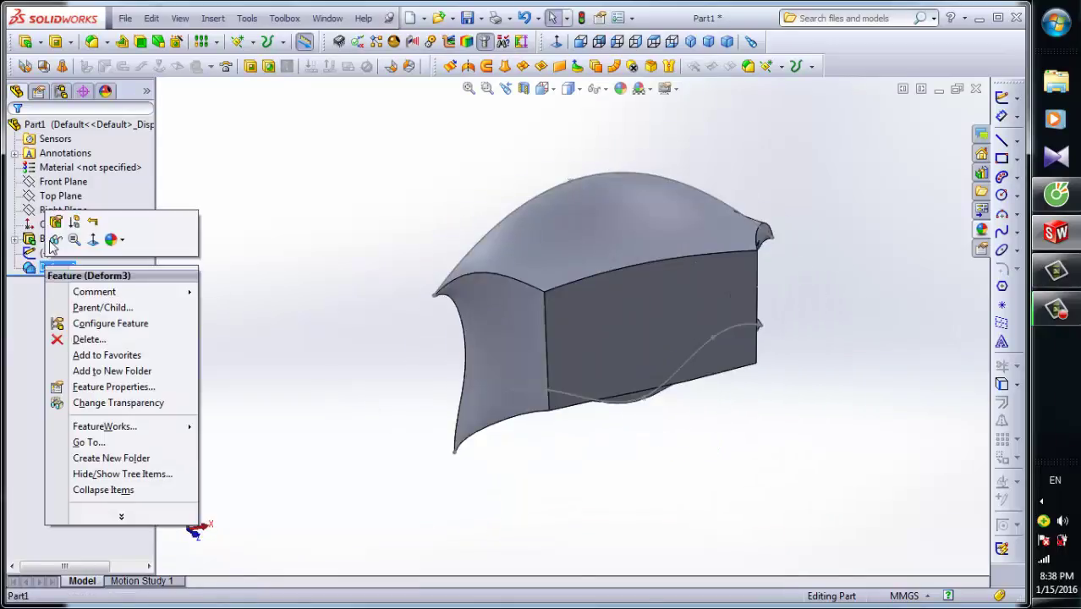
{"action": "left_click", "coordinate": [54, 221]}
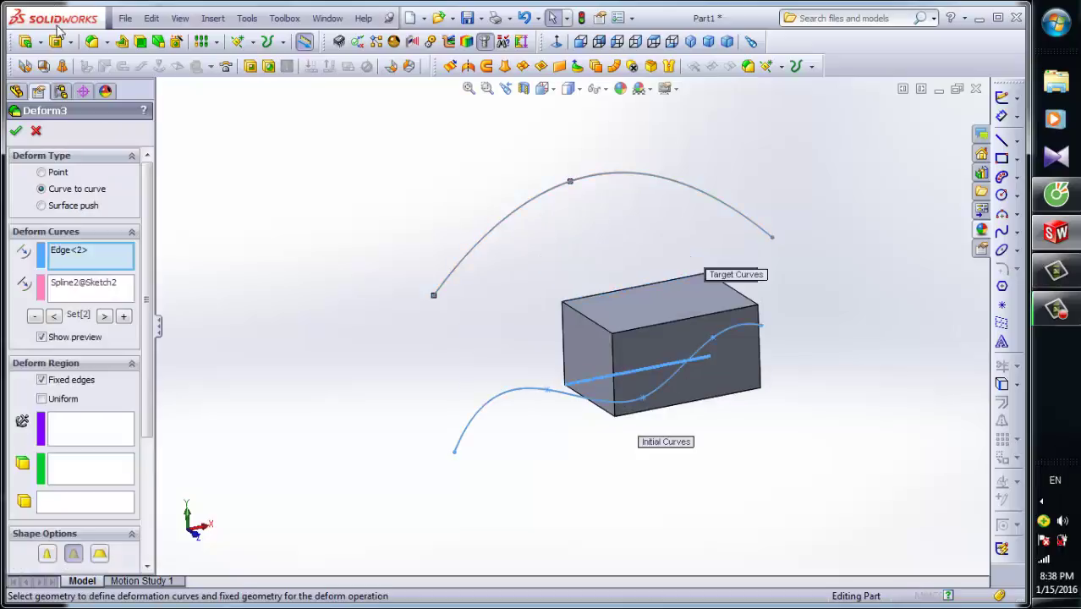
{"action": "left_click", "coordinate": [76, 429]}
{"action": "middle_click_drag", "start_coordinate": [675, 460], "coordinate": [627, 464]}
{"action": "left_click", "coordinate": [565, 375]}
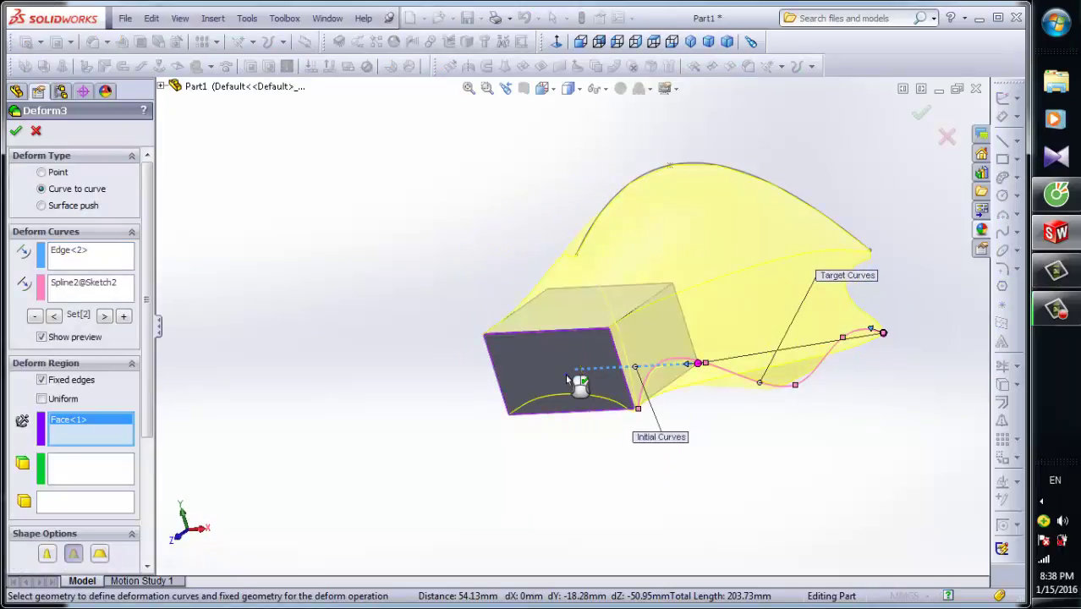
- Accept the edited two-curve deform with its fixed side face
{"action": "middle_click_drag", "start_coordinate": [479, 315], "coordinate": [507, 212]}
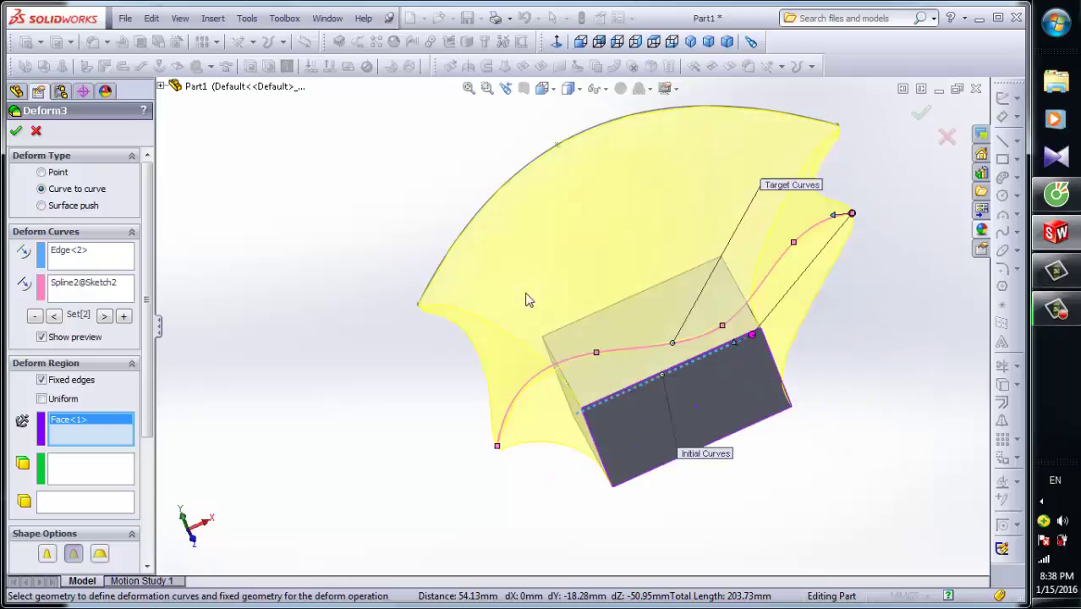
{"action": "left_click", "coordinate": [16, 132]}
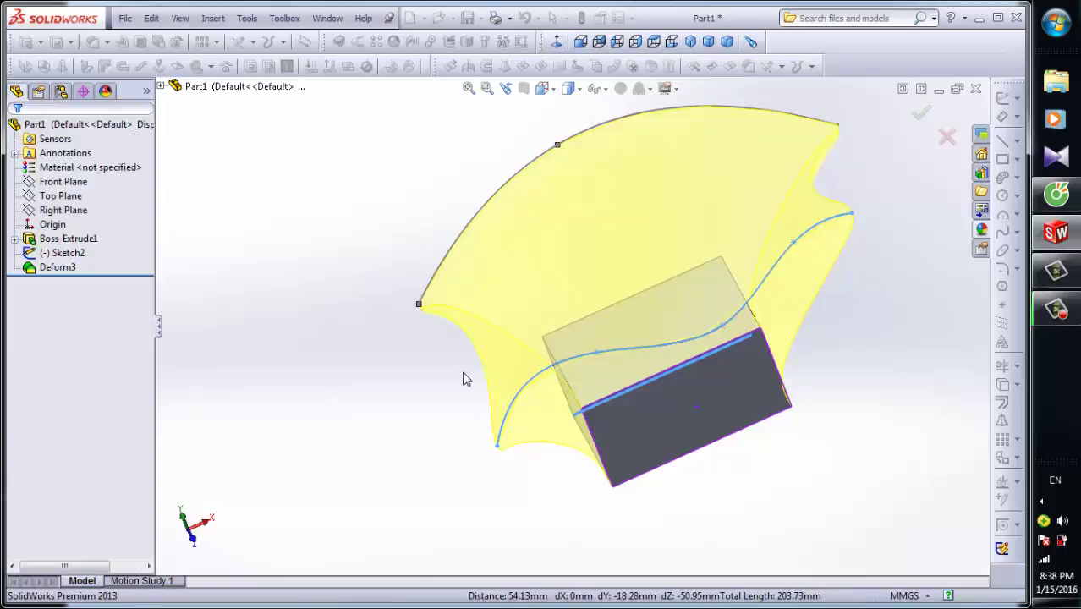
{"action": "mouse_move", "coordinate": [463, 379]}
{"action": "middle_mouse_down"}
{"action": "mouse_move", "coordinate": [439, 338]}
{"action": "mouse_move", "coordinate": [393, 362]}
{"action": "mouse_move", "coordinate": [520, 273]}
{"action": "mouse_move", "coordinate": [828, 316]}
{"action": "mouse_move", "coordinate": [812, 346]}
{"action": "mouse_move", "coordinate": [649, 300]}
{"action": "mouse_move", "coordinate": [774, 398]}
{"action": "mouse_move", "coordinate": [847, 322]}
{"action": "mouse_move", "coordinate": [981, 368]}
{"action": "mouse_move", "coordinate": [580, 394]}
{"action": "mouse_move", "coordinate": [601, 367]}
{"action": "mouse_move", "coordinate": [664, 333]}
{"action": "mouse_move", "coordinate": [655, 325]}
{"action": "middle_mouse_up"}
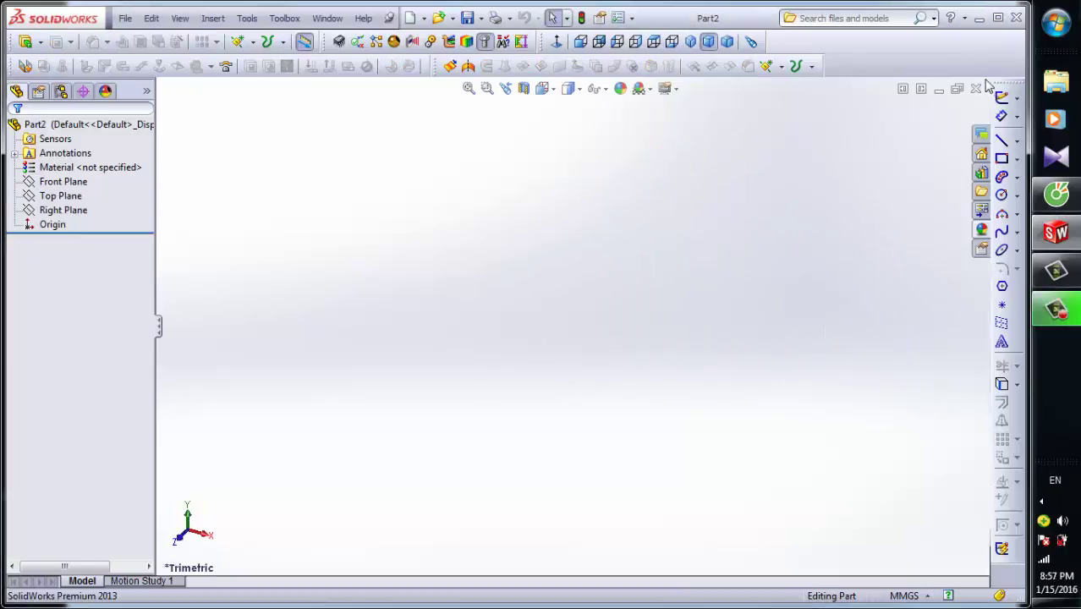
- Sketch a center rectangle about 10 by 11.5 mm on the Top Plane of the new part, centered on the origin
{"action": "left_click", "coordinate": [1001, 97]}
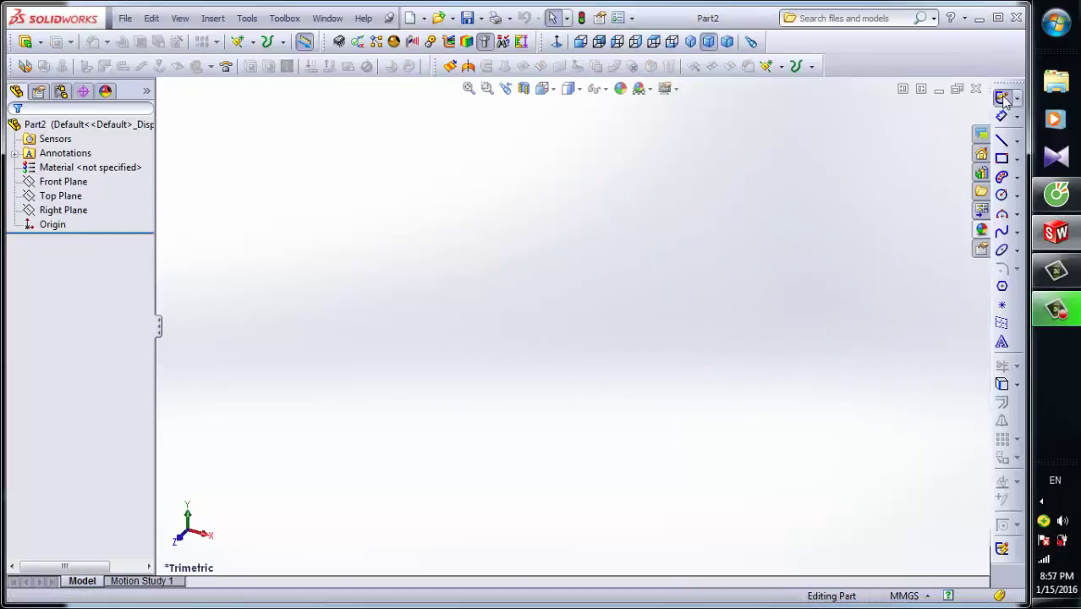
{"action": "left_click", "coordinate": [780, 321]}
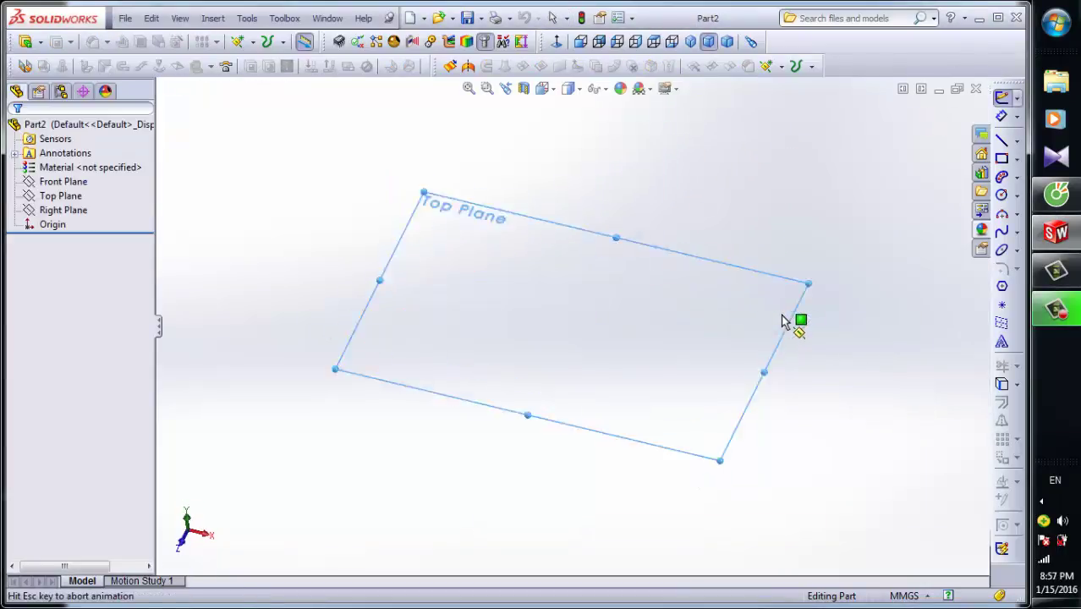
{"action": "left_click", "coordinate": [1020, 162]}
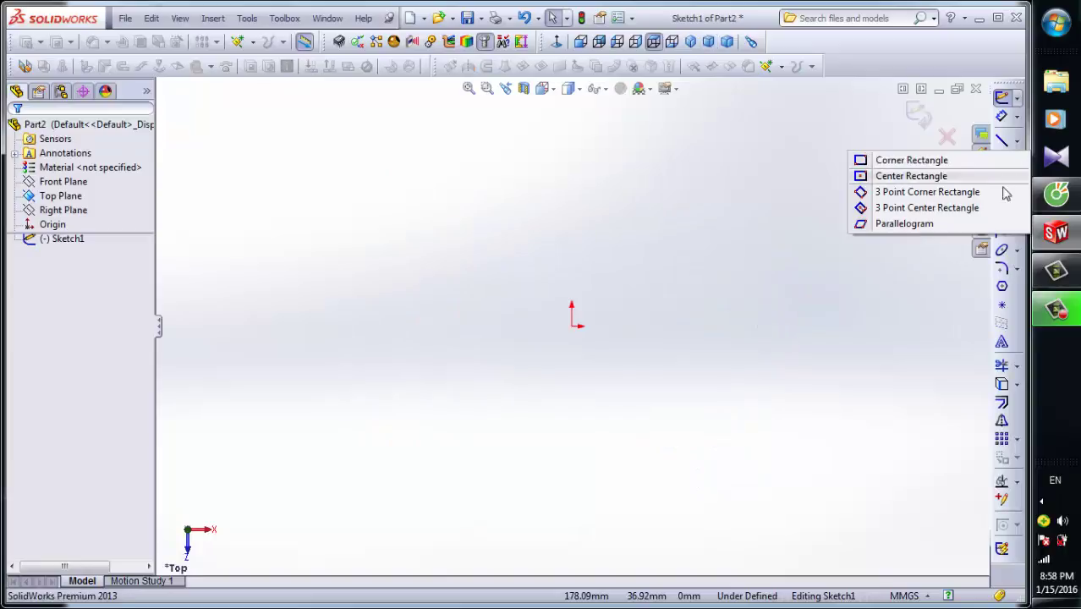
{"action": "left_click", "coordinate": [940, 176]}
{"action": "left_click", "coordinate": [571, 325]}
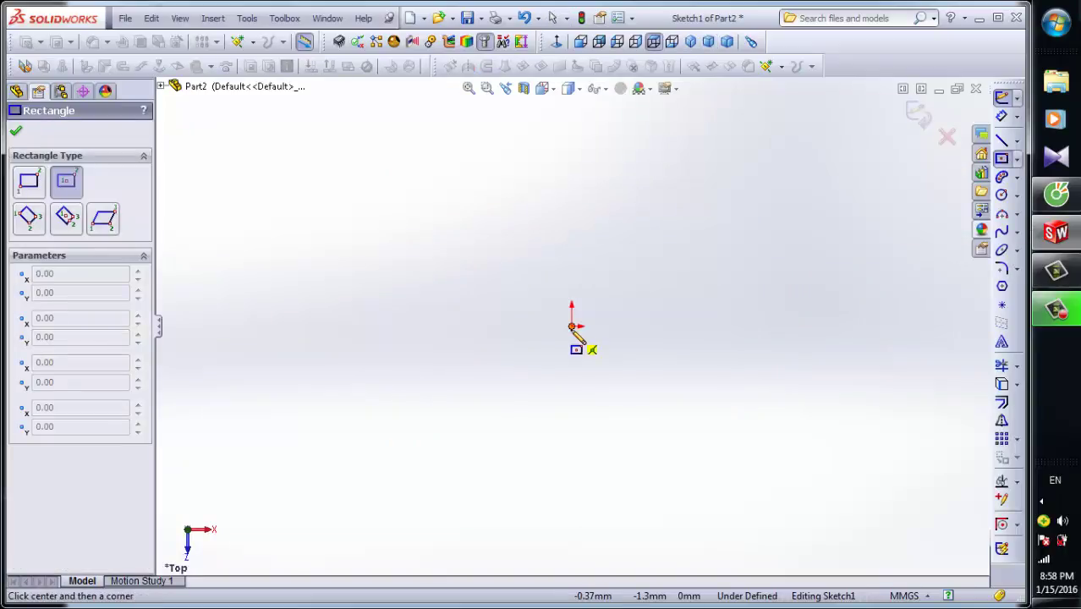
{"action": "left_click", "coordinate": [586, 340]}
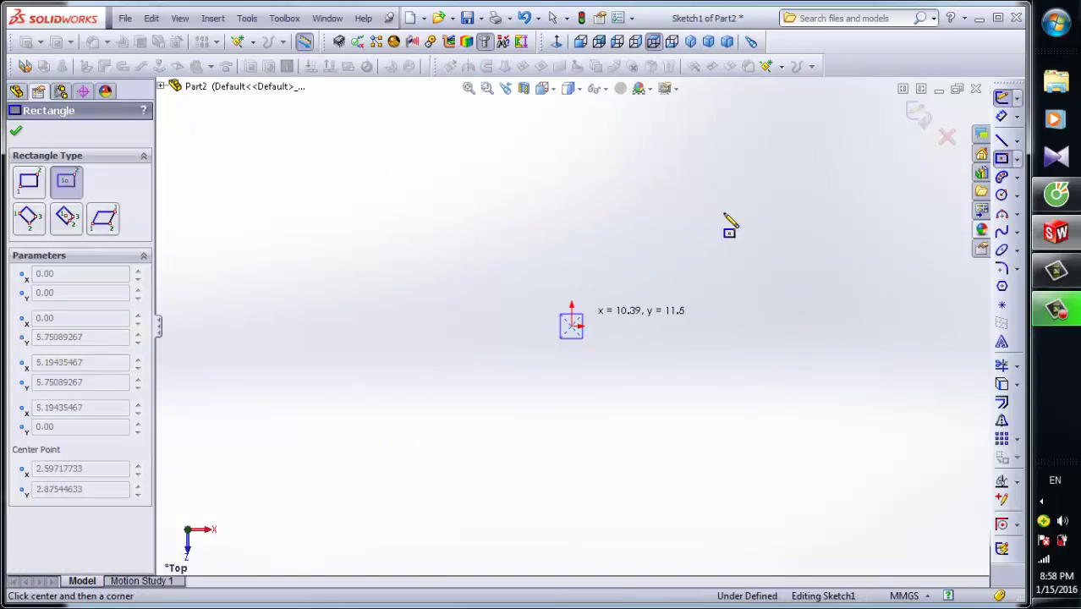
{"action": "left_click", "coordinate": [15, 131]}
- Dimension the rectangle's vertical and horizontal sides to 100 mm each and finish the sketch
{"action": "scroll", "coordinate": [606, 347], "scroll_direction": "down", "scroll_amount": 5}
{"action": "scroll", "coordinate": [644, 364], "scroll_direction": "down", "scroll_amount": 1}
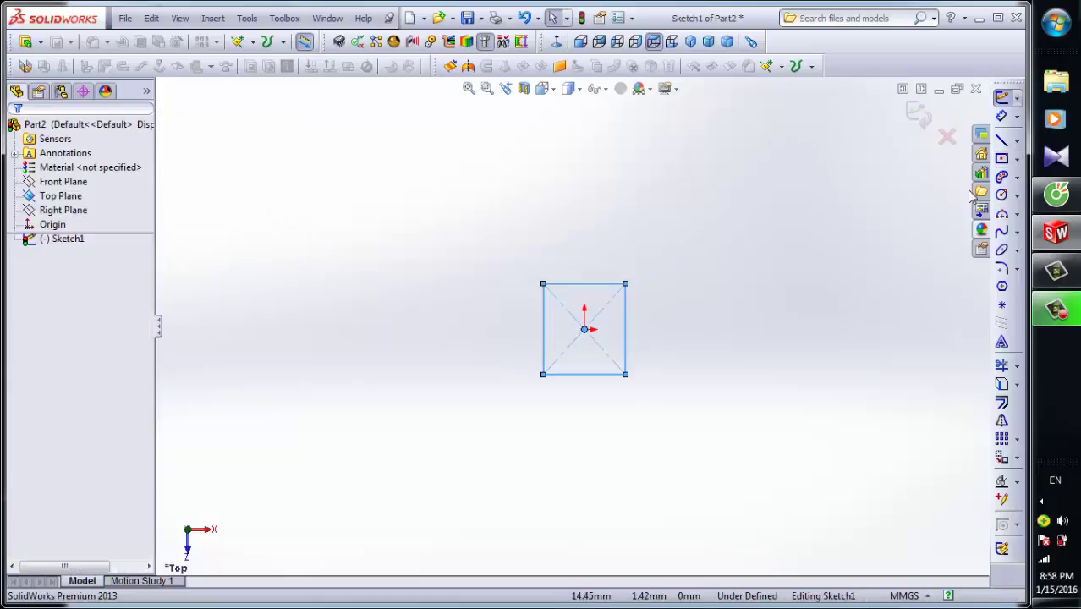
{"action": "left_click", "coordinate": [1001, 116]}
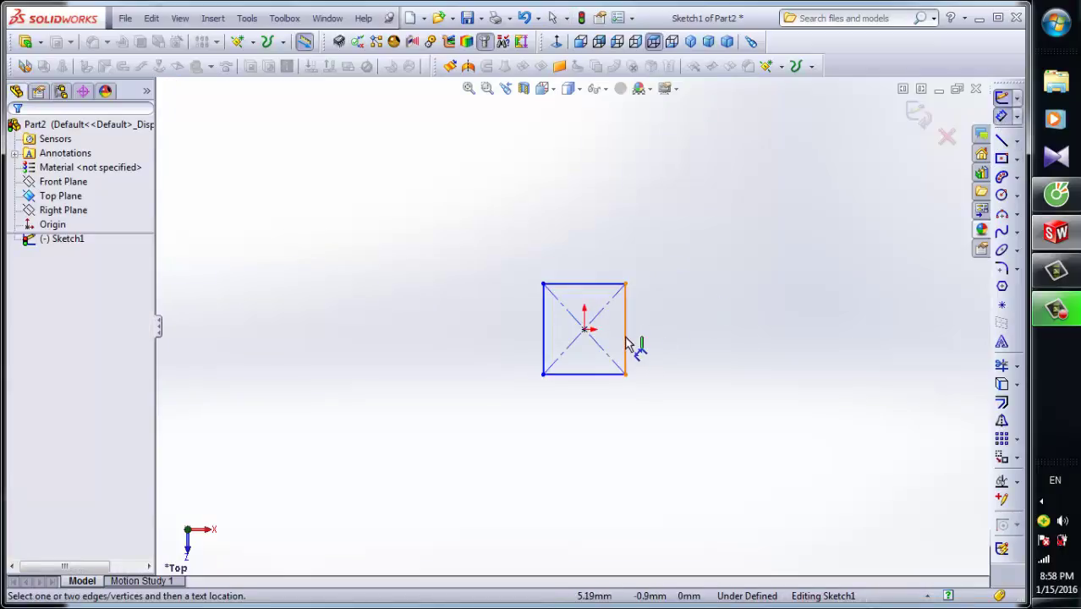
{"action": "left_click", "coordinate": [627, 340]}
{"action": "left_click", "coordinate": [746, 335]}
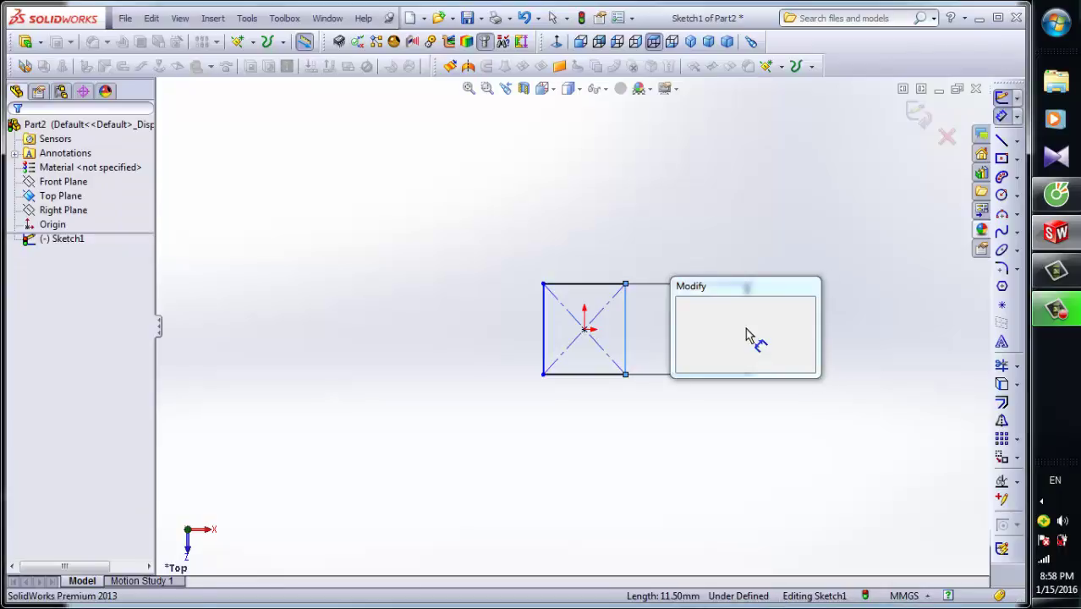
{"action": "type", "text": "1000"}
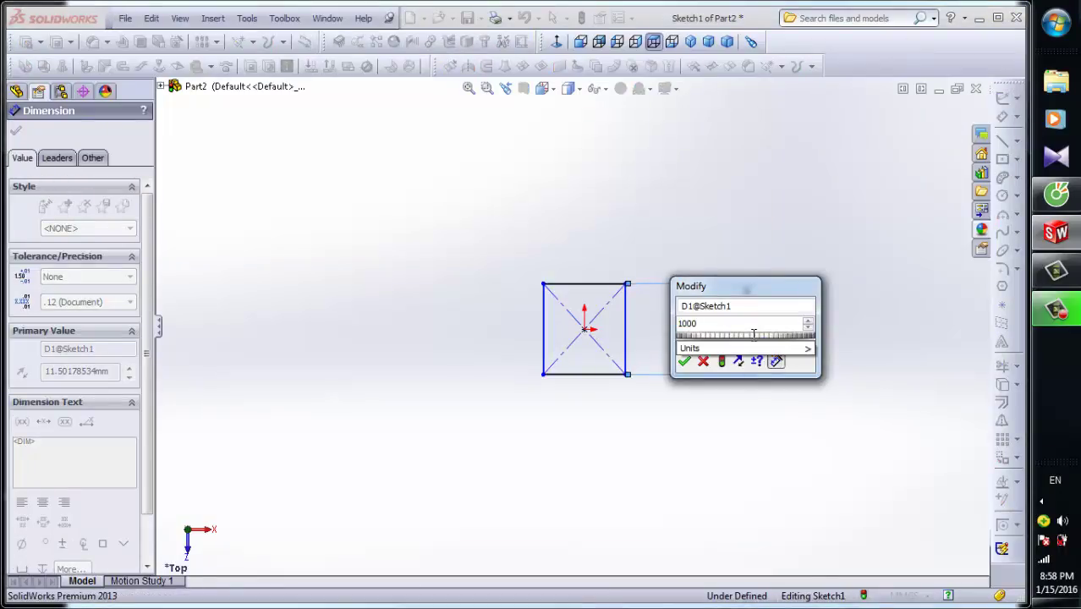
{"action": "key", "text": "Escape"}
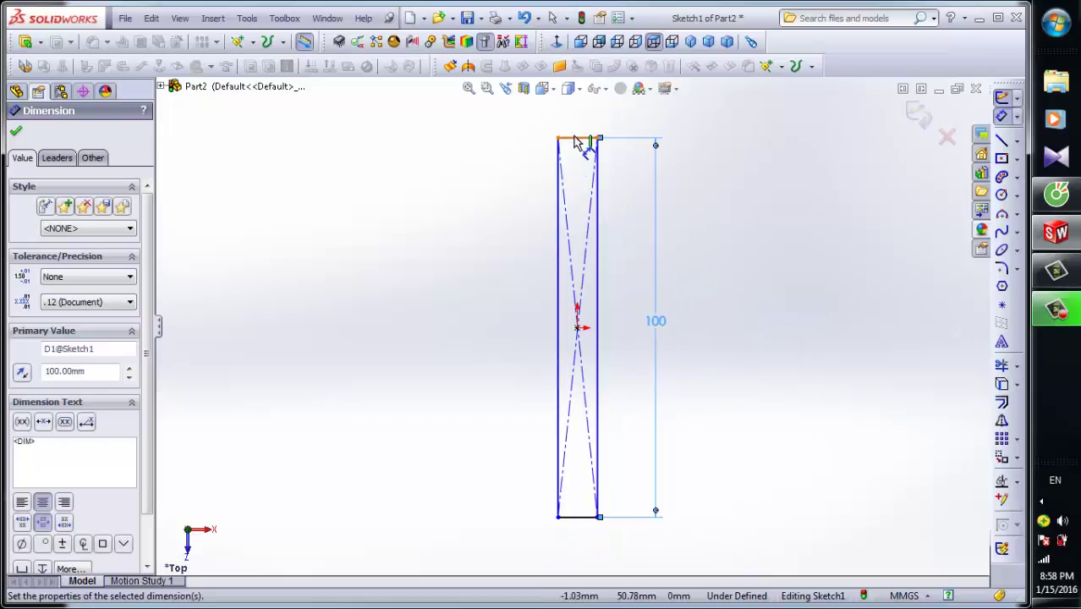
{"action": "left_click", "coordinate": [576, 137]}
{"action": "left_click", "coordinate": [584, 126]}
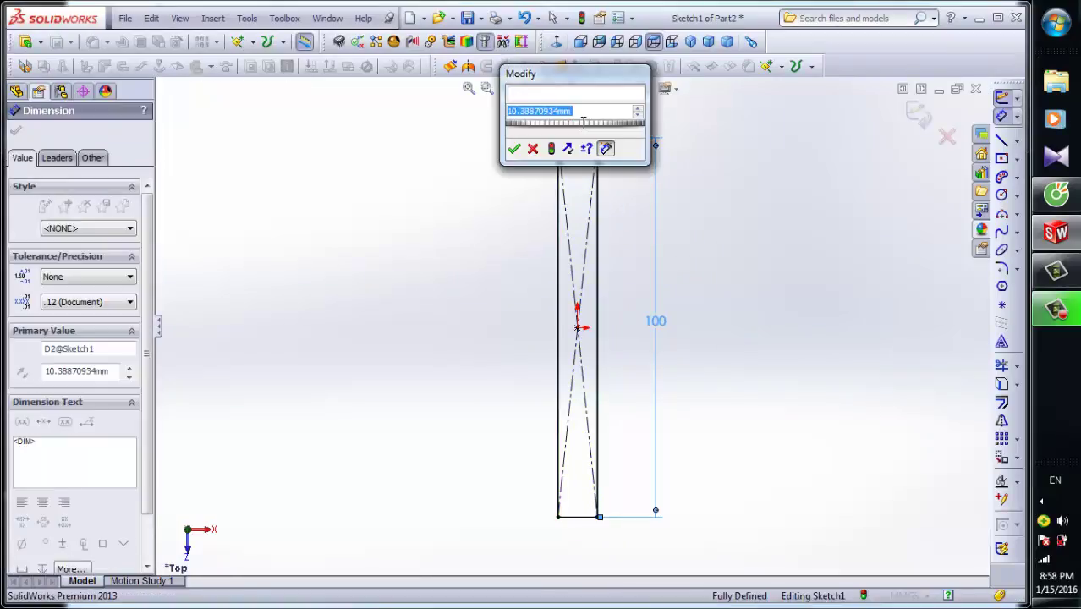
{"action": "type", "text": "100"}
{"action": "key", "text": "Return"}
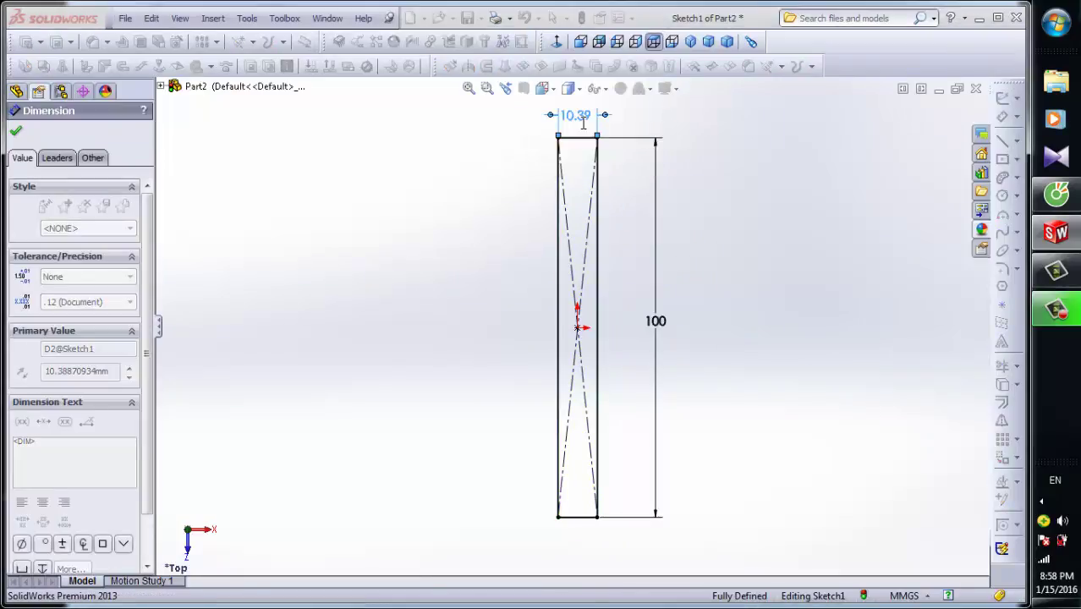
{"action": "left_click", "coordinate": [883, 345]}
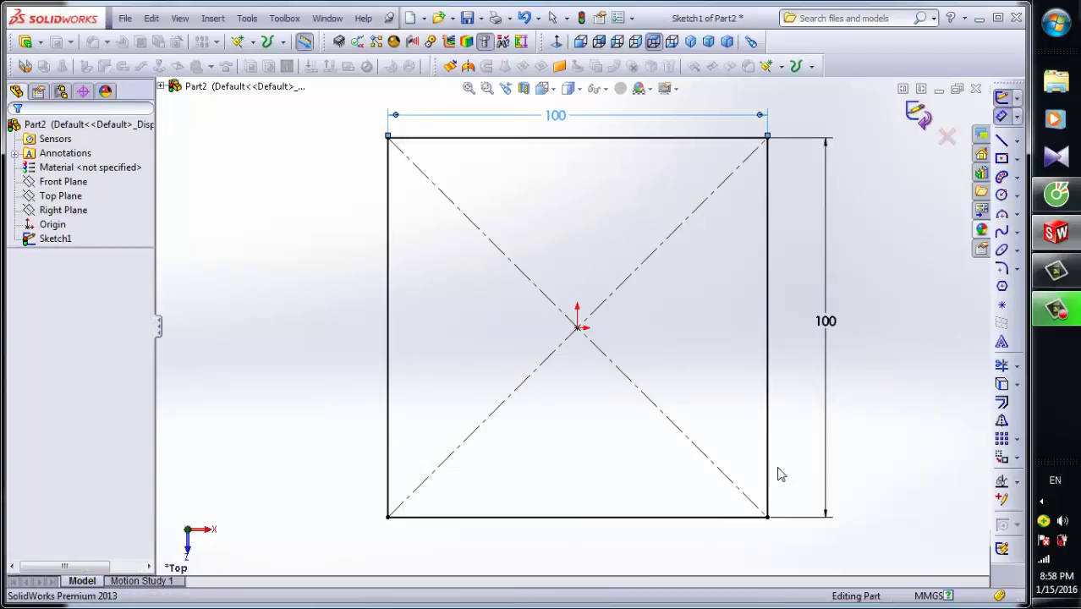
- Extrude the square sketch as a blind boss 50 mm deep in the reversed direction, below the Top Plane
{"action": "scroll", "coordinate": [584, 398], "scroll_direction": "up", "scroll_amount": 3}
{"action": "left_click", "coordinate": [26, 43]}
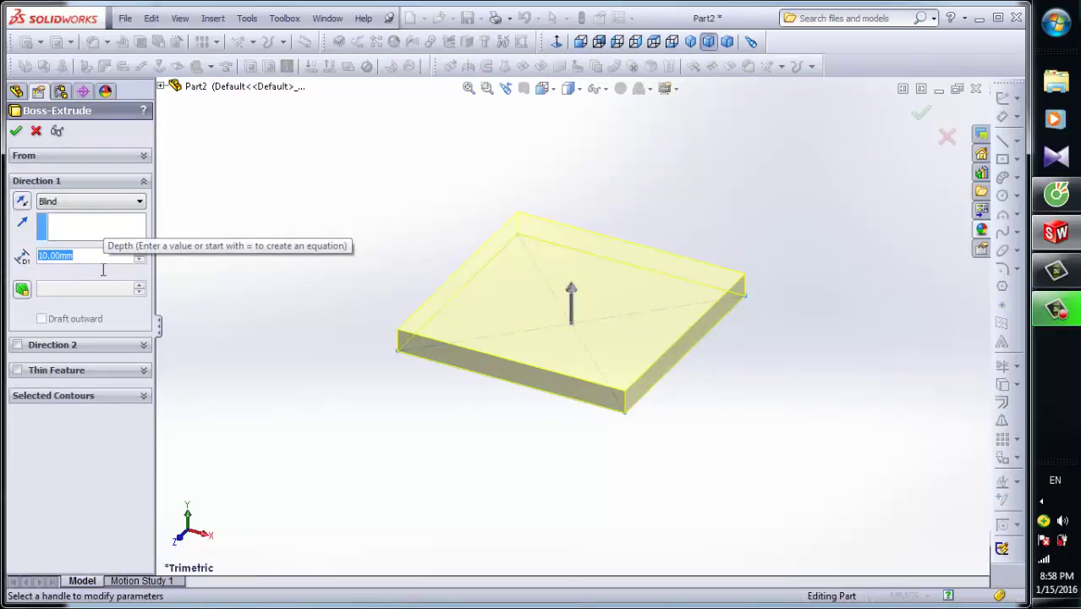
{"action": "type", "text": "50"}
{"action": "key", "text": "Return"}
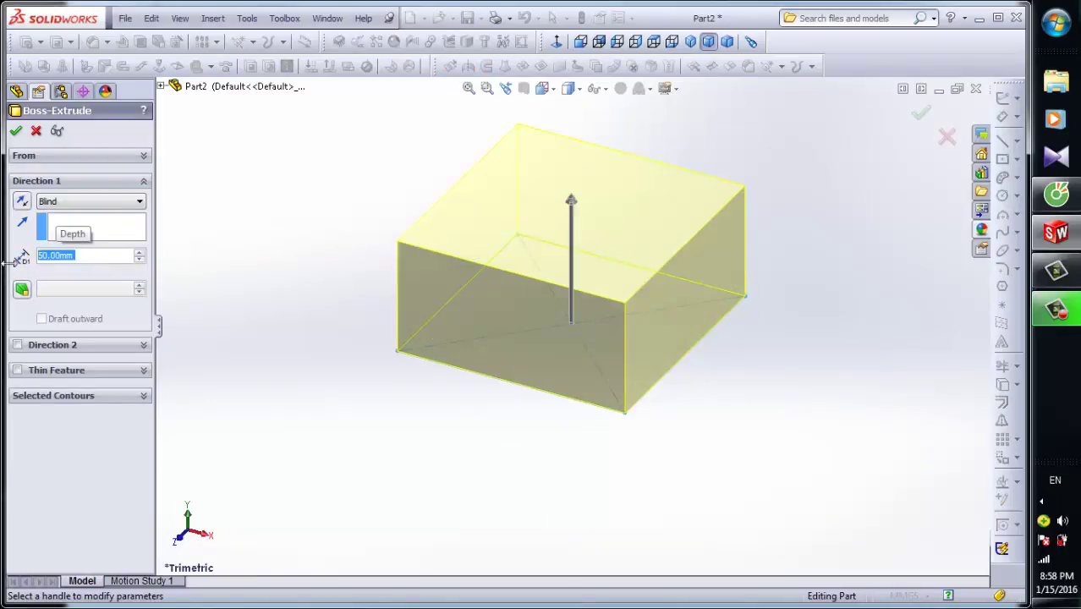
{"action": "left_click", "coordinate": [30, 203]}
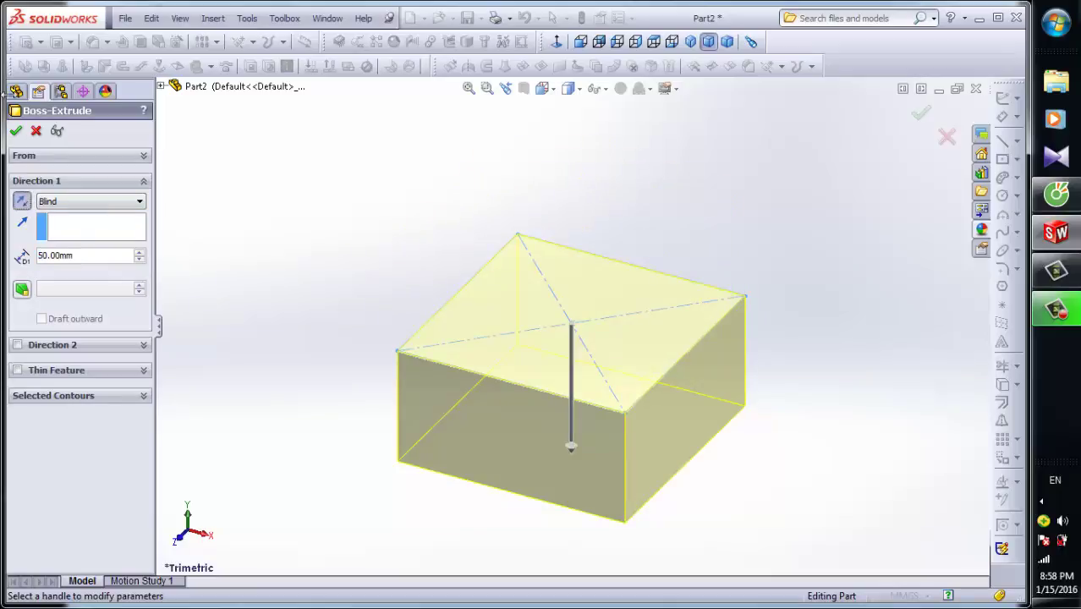
{"action": "left_click", "coordinate": [15, 132]}
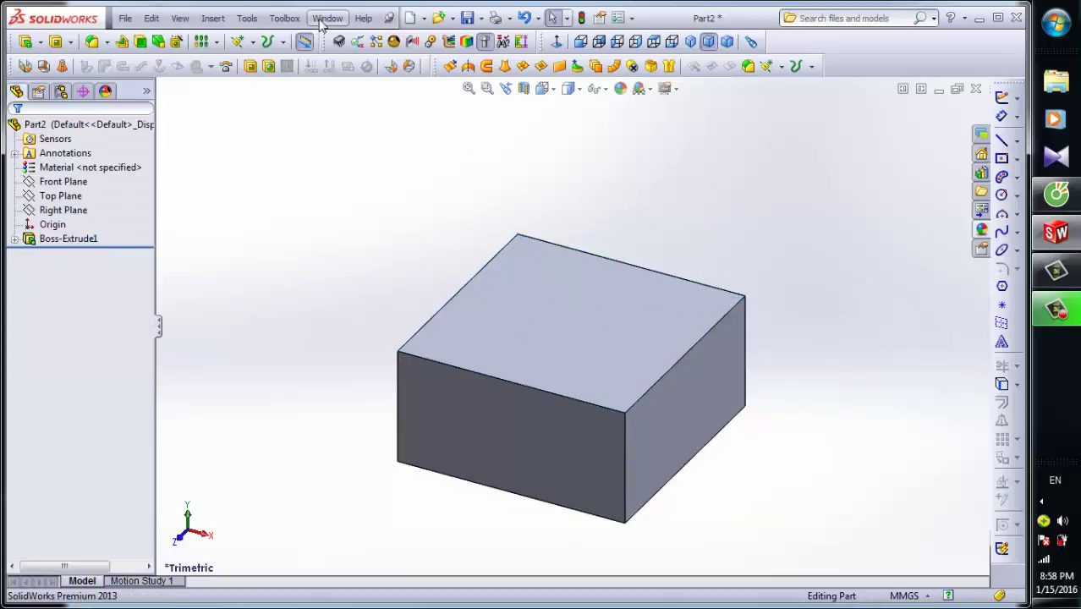
{"action": "left_click", "coordinate": [53, 224]}
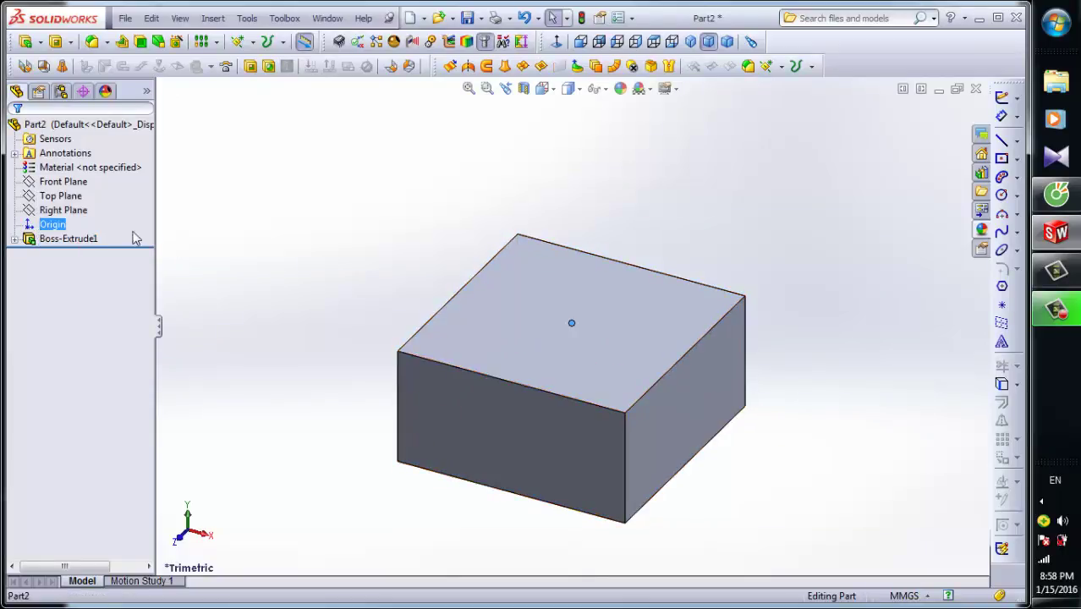
{"action": "right_click", "coordinate": [49, 226]}
{"action": "key", "text": "Escape"}
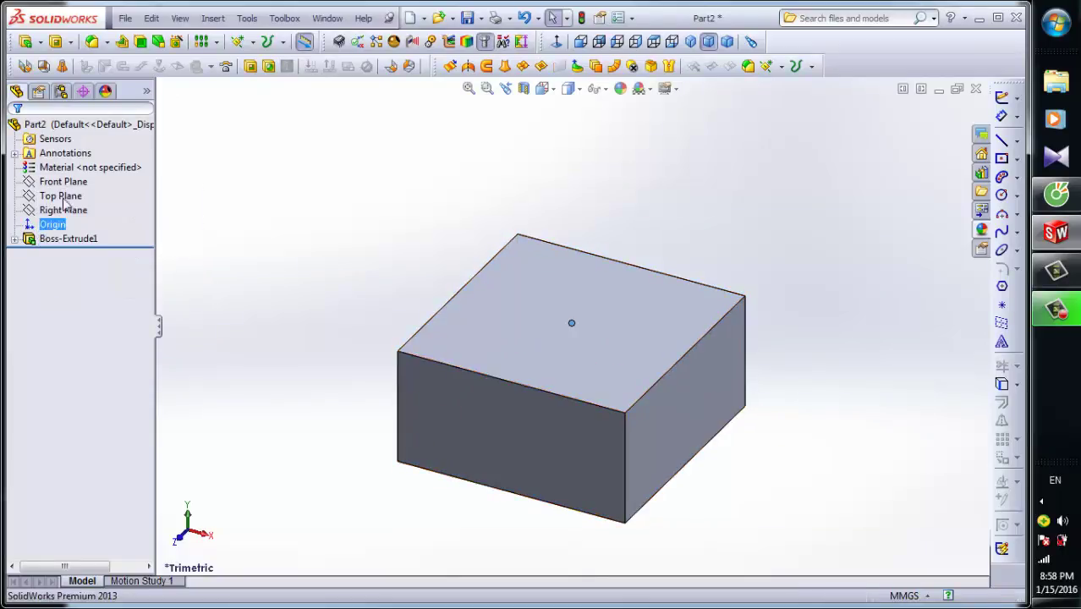
{"action": "left_click", "coordinate": [54, 226]}
{"action": "right_click", "coordinate": [55, 229]}
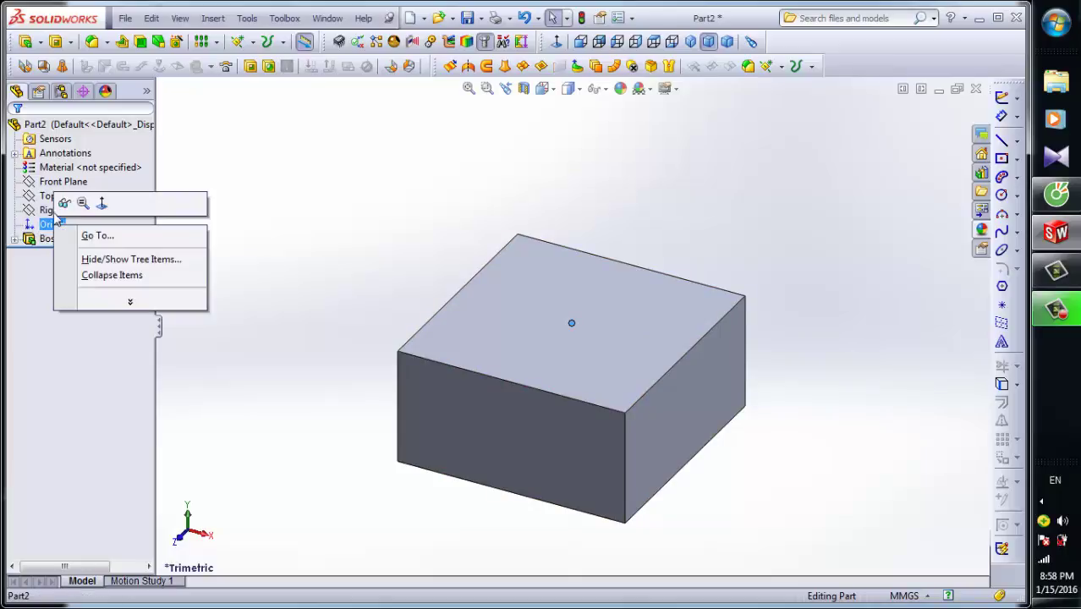
{"action": "key", "text": "Escape"}
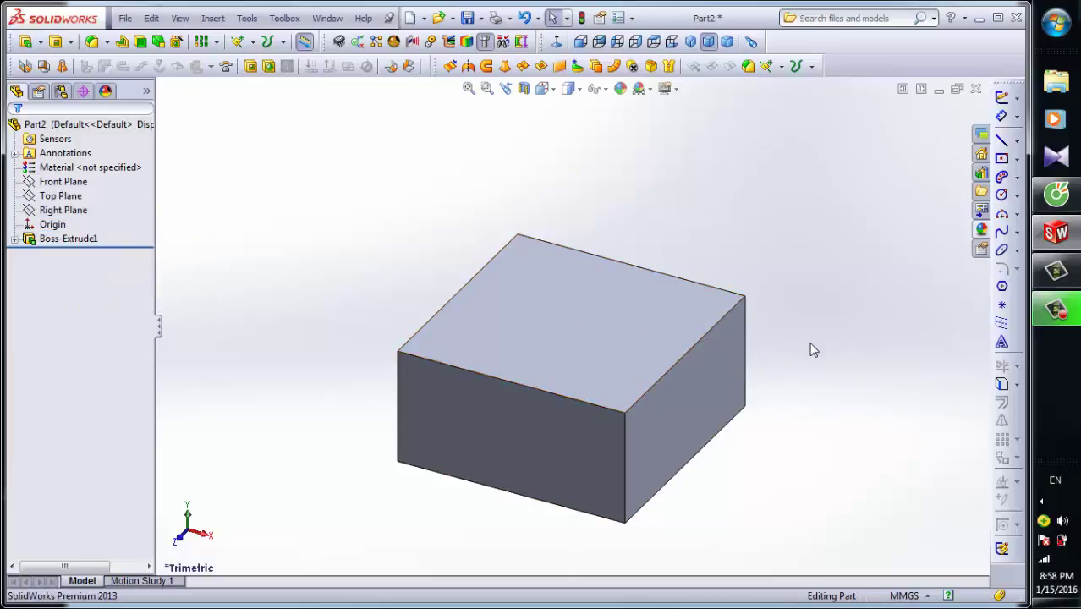
- Turn on the display of the origin on the block's top face
{"action": "middle_click_drag", "start_coordinate": [809, 345], "coordinate": [719, 268]}
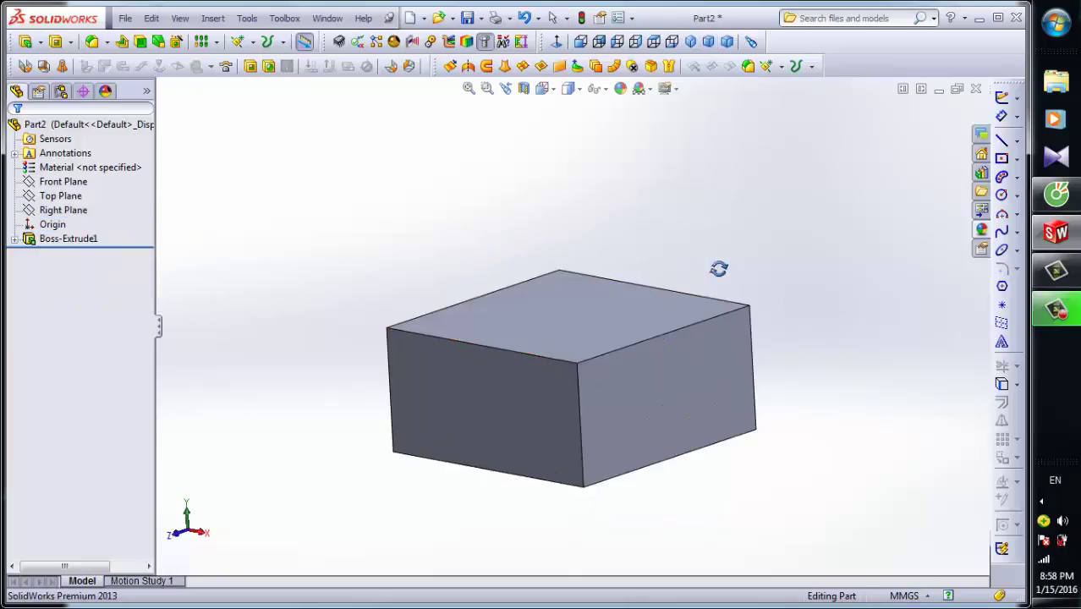
{"action": "left_click", "coordinate": [606, 90]}
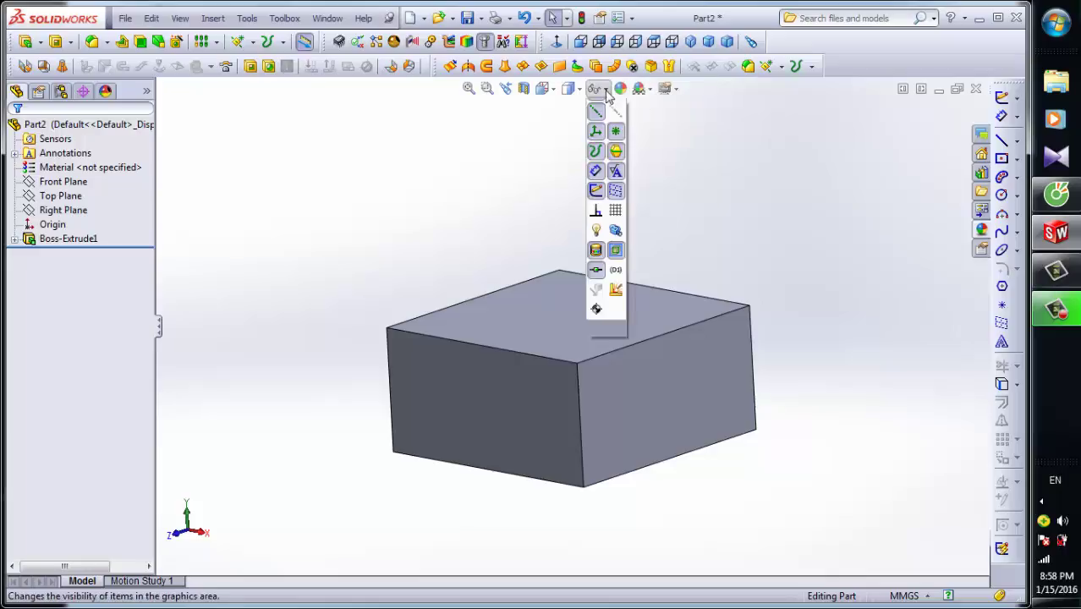
{"action": "left_click", "coordinate": [607, 91]}
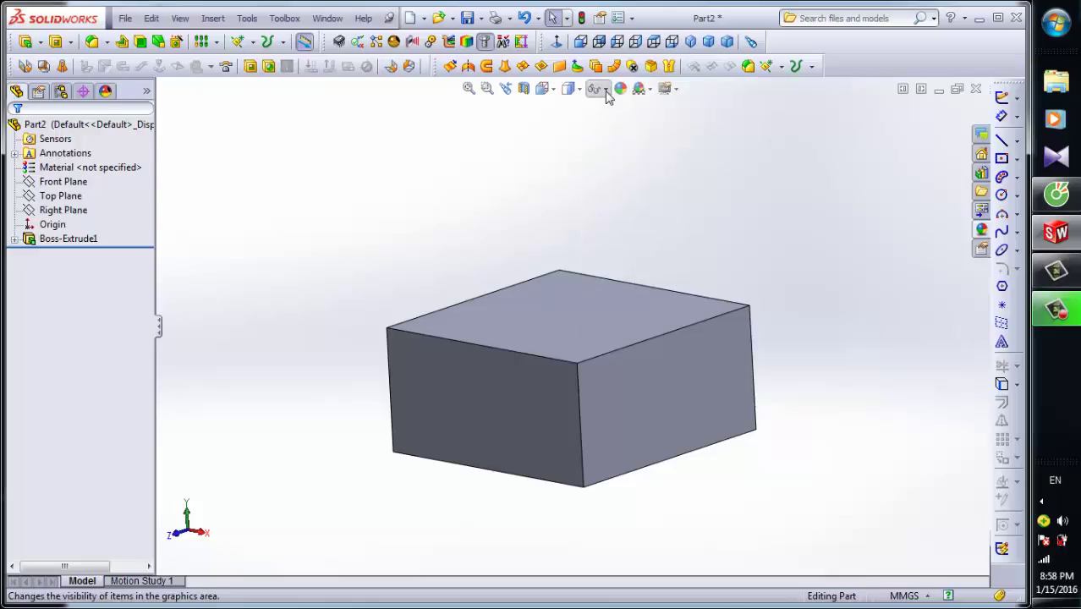
{"action": "left_click", "coordinate": [607, 91]}
{"action": "left_click", "coordinate": [614, 108]}
{"action": "left_click", "coordinate": [724, 257]}
- Start a surface push Deform using the block's top face as push direction and face to deform, with a 20 mm deform deviation
{"action": "middle_click_drag", "start_coordinate": [638, 373], "coordinate": [640, 399]}
{"action": "scroll", "coordinate": [570, 300], "scroll_direction": "down", "scroll_amount": 5}
{"action": "scroll", "coordinate": [562, 304], "scroll_direction": "up", "scroll_amount": 8}
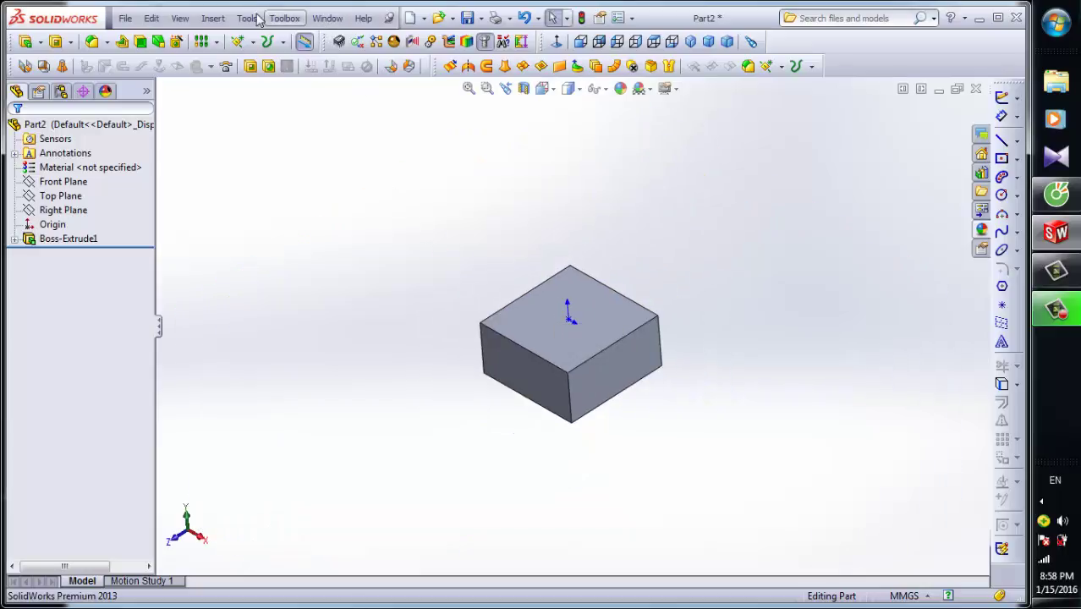
{"action": "left_click", "coordinate": [223, 21]}
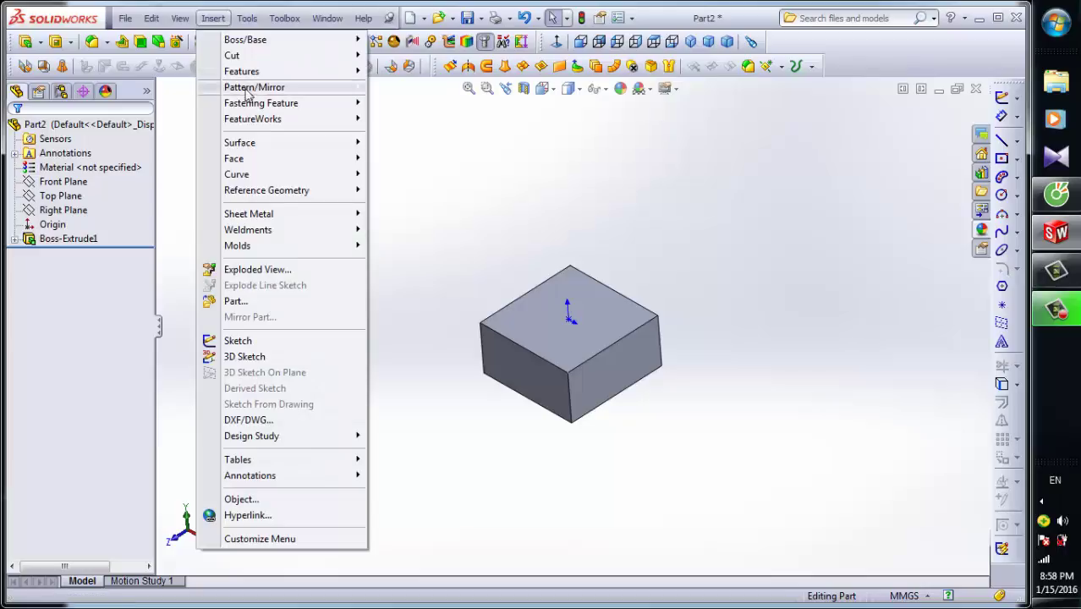
{"action": "mouse_move", "coordinate": [232, 76]}
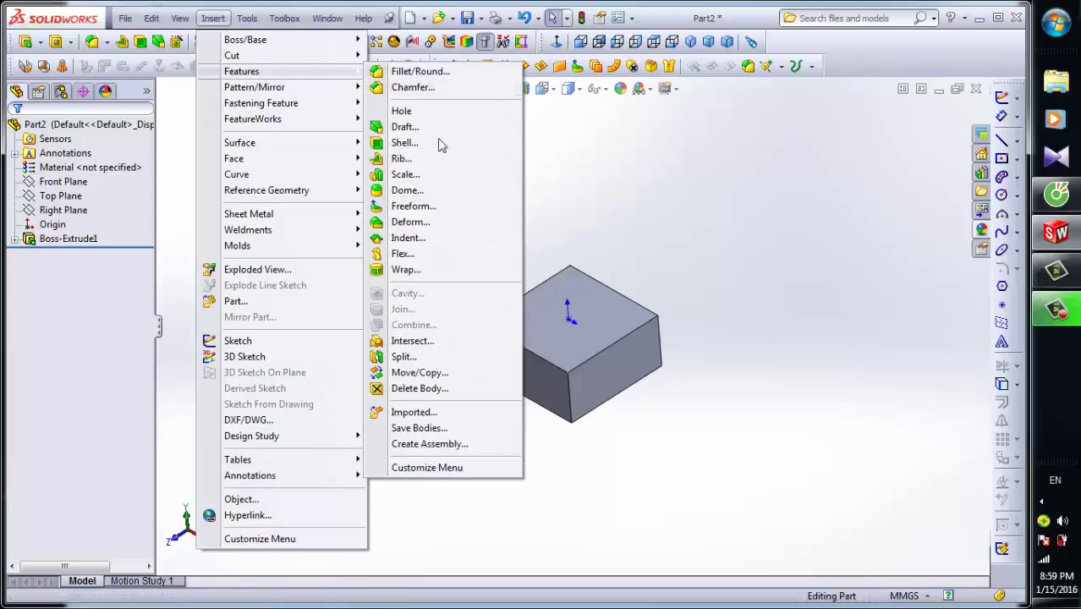
{"action": "left_click", "coordinate": [413, 223]}
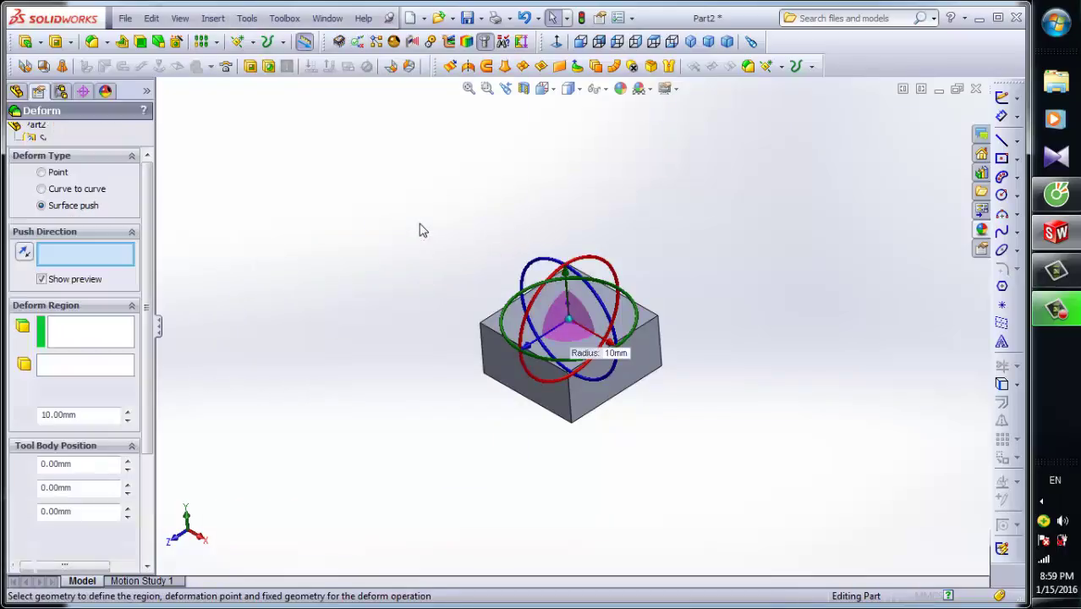
{"action": "scroll", "coordinate": [644, 366], "scroll_direction": "down", "scroll_amount": 3}
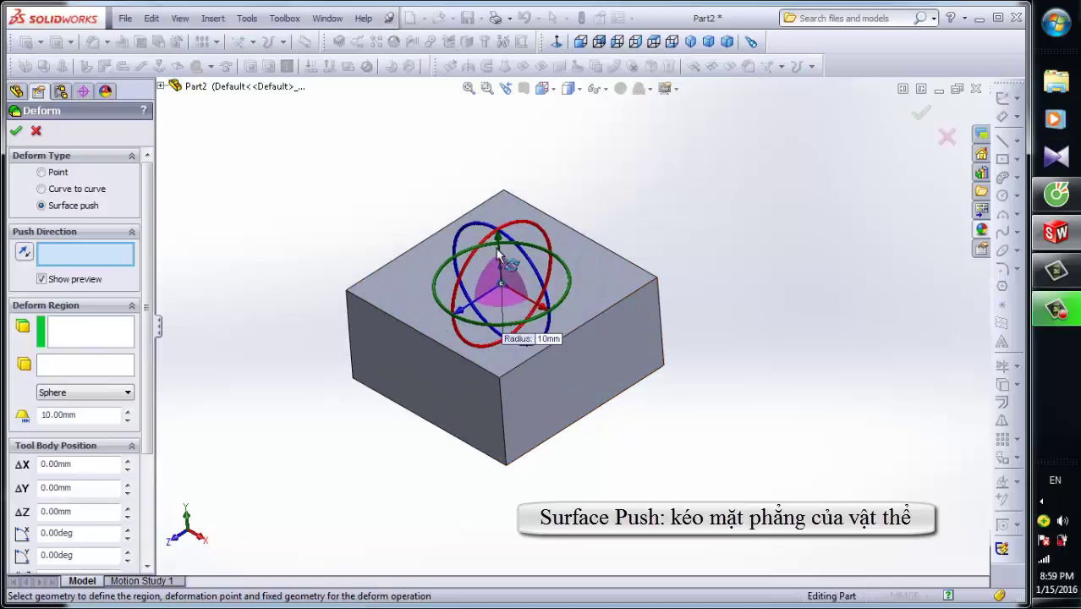
{"action": "left_click", "coordinate": [563, 254]}
{"action": "left_click", "coordinate": [135, 333]}
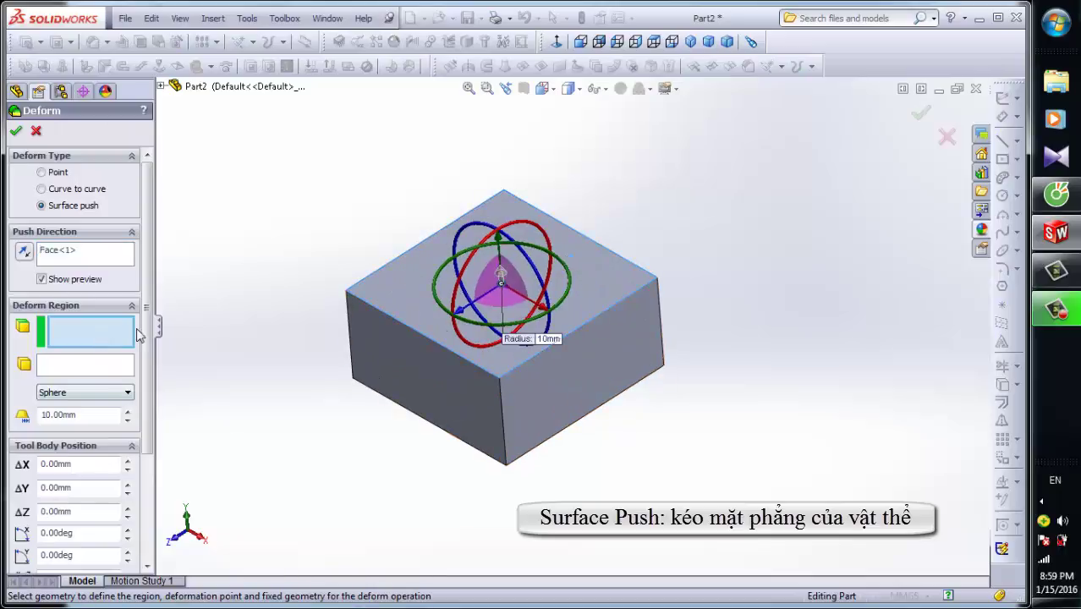
{"action": "left_click", "coordinate": [586, 281]}
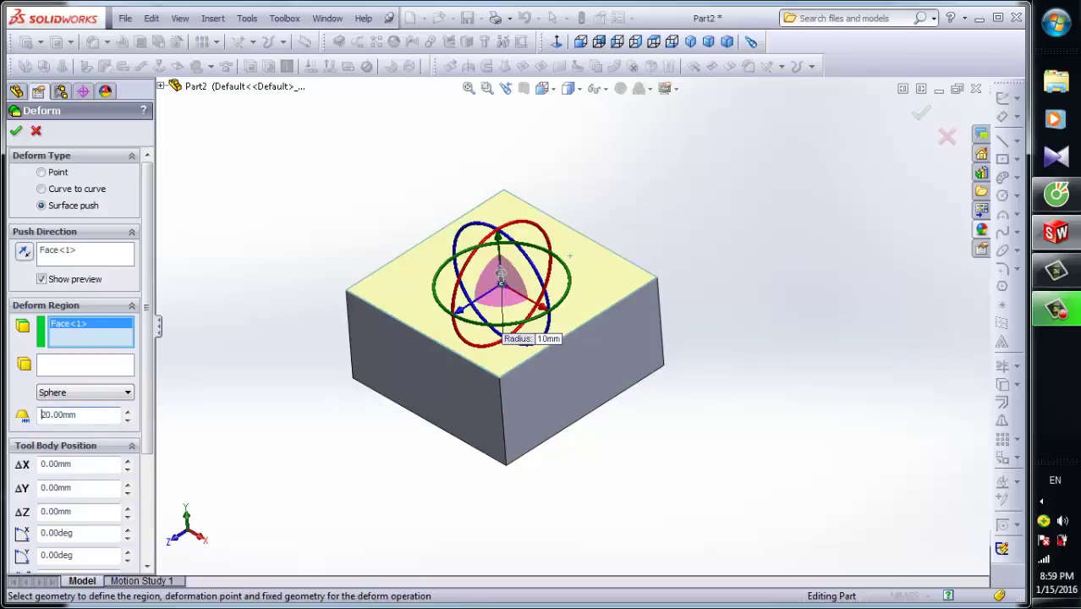
- Raise the sphere tool body above the top face along Y, trying a 20 mm offset before settling on 50 mm
{"action": "left_click", "coordinate": [580, 42]}
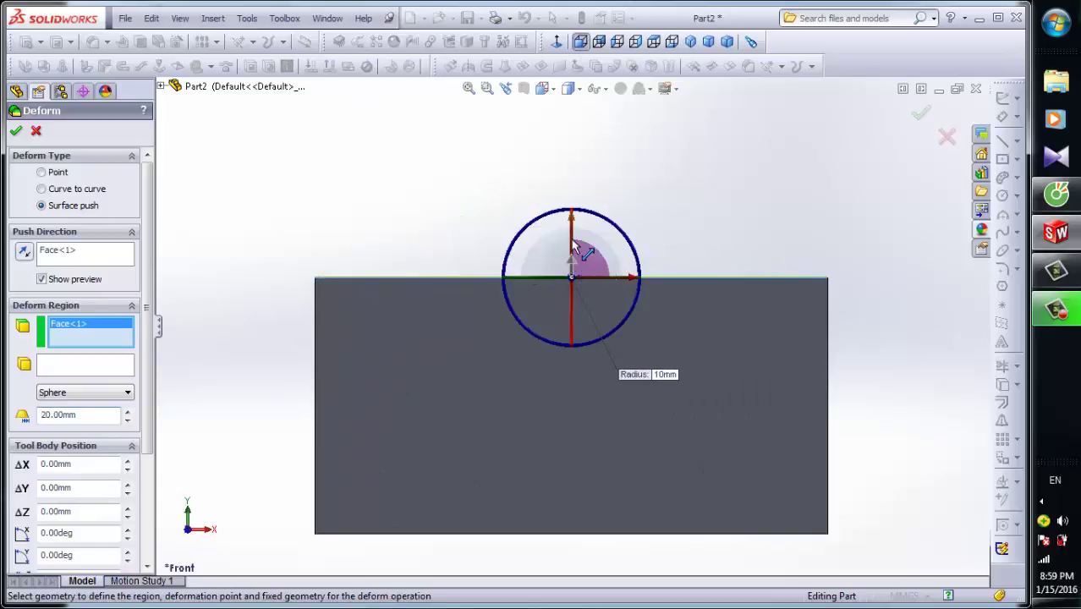
{"action": "left_click_drag", "start_coordinate": [576, 245], "coordinate": [572, 124]}
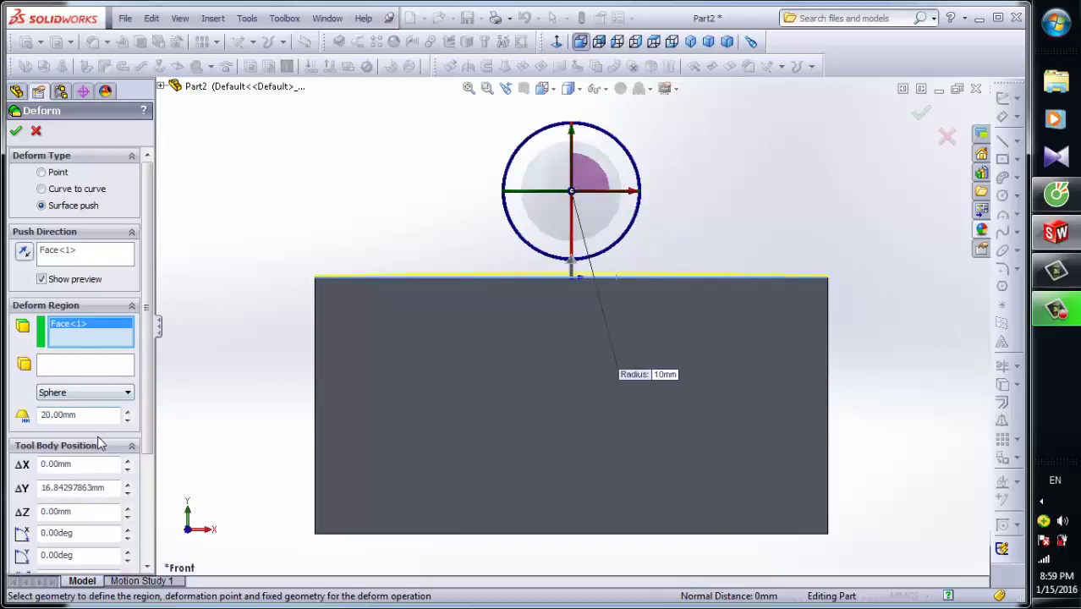
{"action": "double_click", "coordinate": [112, 491]}
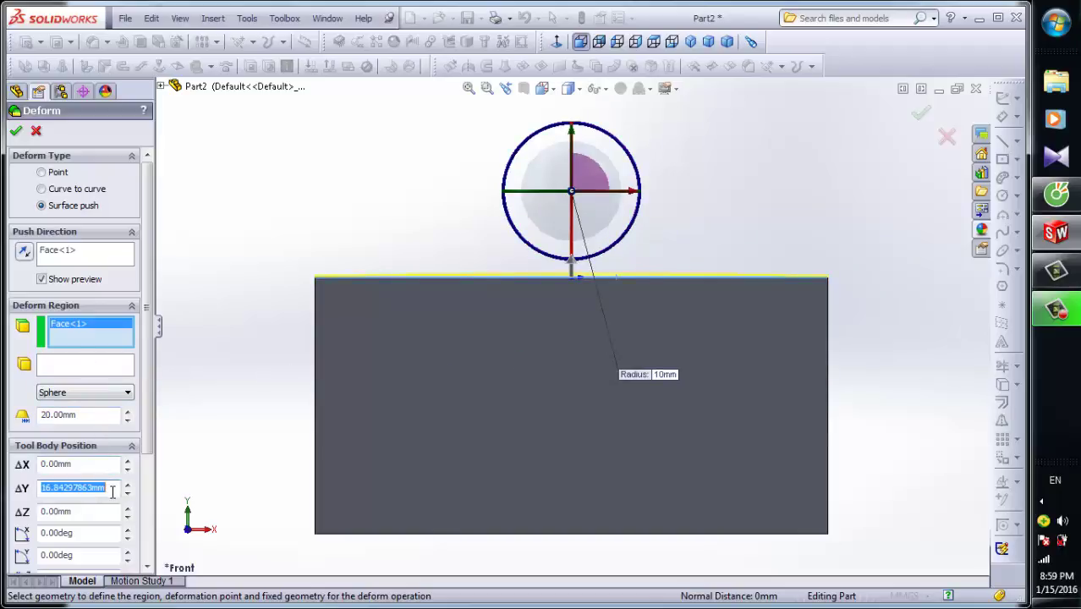
{"action": "type", "text": "20"}
{"action": "key", "text": "Return"}
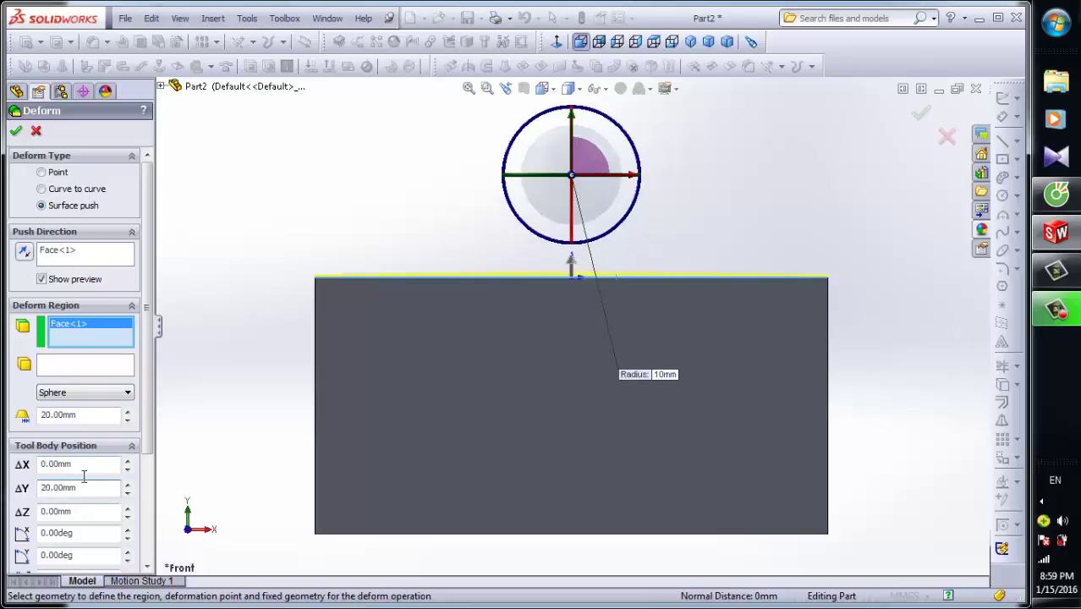
{"action": "type", "text": "50"}
{"action": "key", "text": "Return"}
{"action": "scroll", "coordinate": [622, 370], "scroll_direction": "down", "scroll_amount": 3}
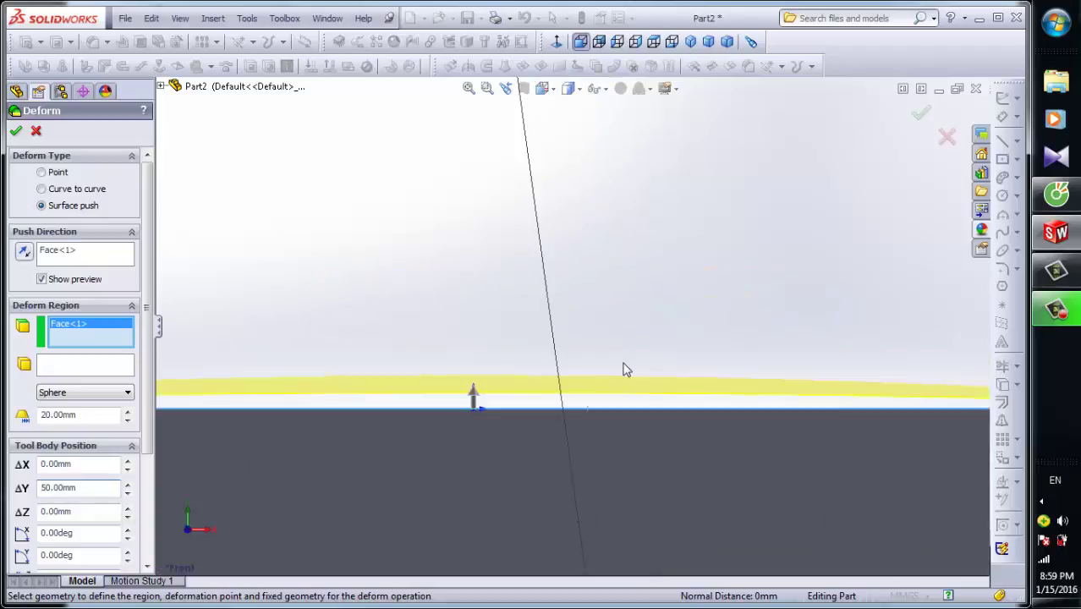
{"action": "scroll", "coordinate": [623, 369], "scroll_direction": "up", "scroll_amount": 1}
- Change the tool body shape to Ellipse and set the deform deviation to 10 mm
{"action": "left_click", "coordinate": [114, 392]}
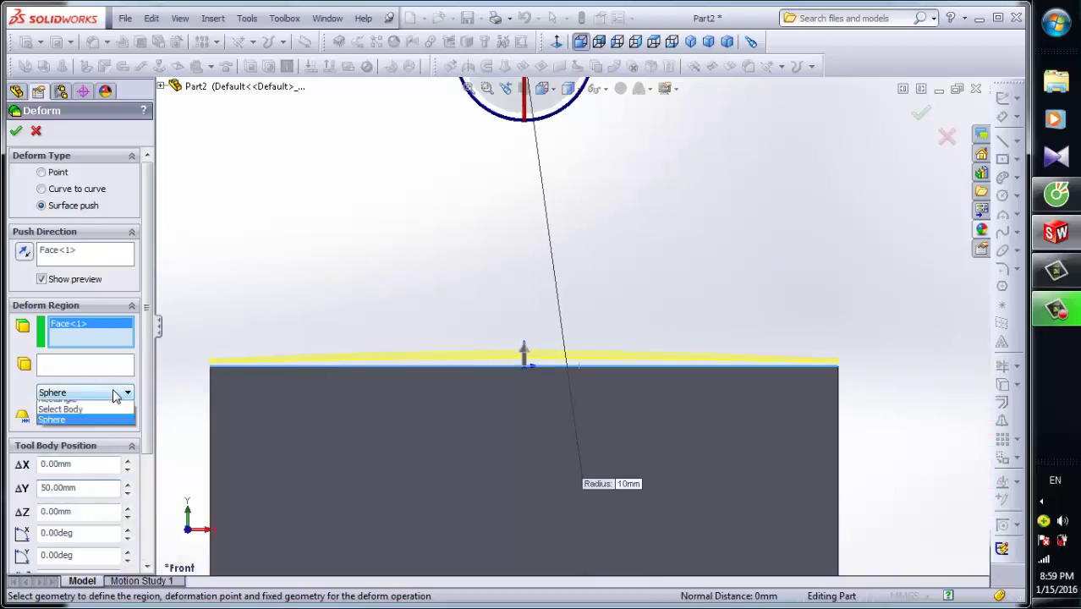
{"action": "left_click", "coordinate": [85, 412]}
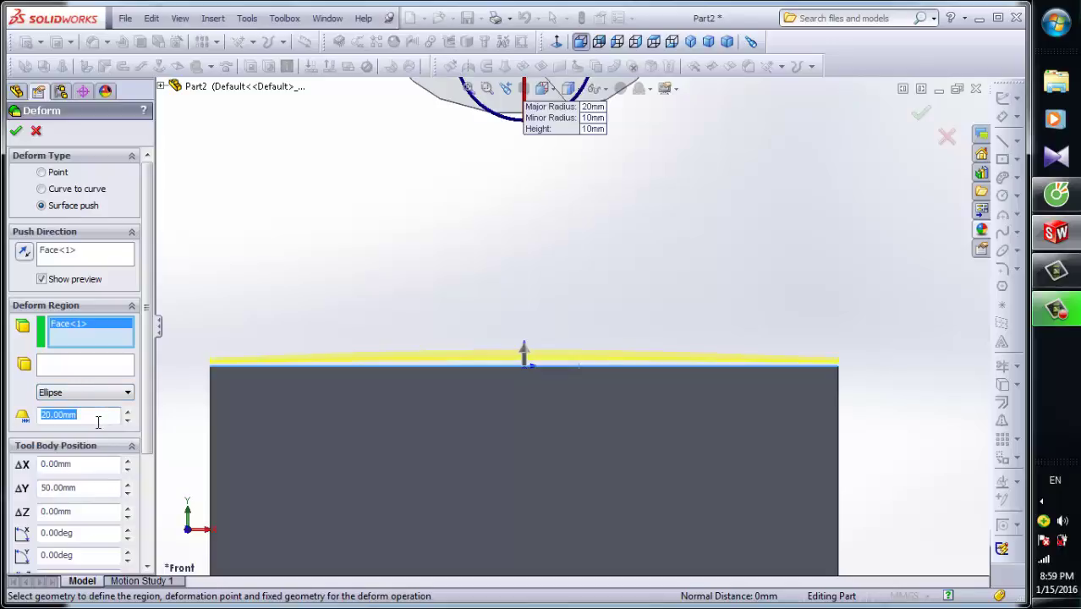
{"action": "type", "text": "10"}
{"action": "key", "text": "Return"}
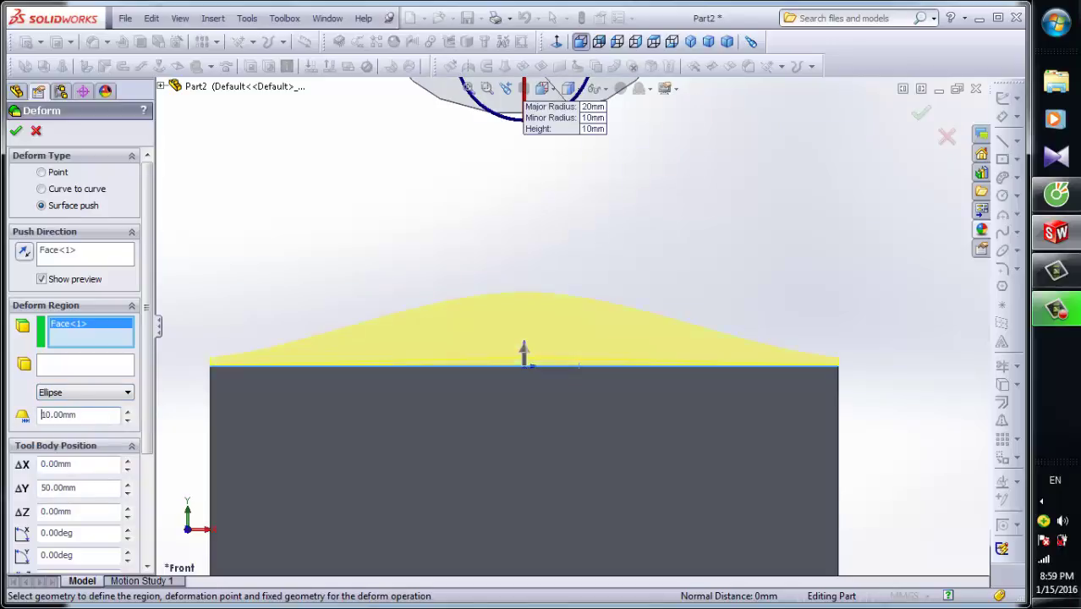
- Try the Ellipsoid, Polygon and Rectangle tool body shapes in turn and compare their deformation previews
{"action": "left_click", "coordinate": [125, 391]}
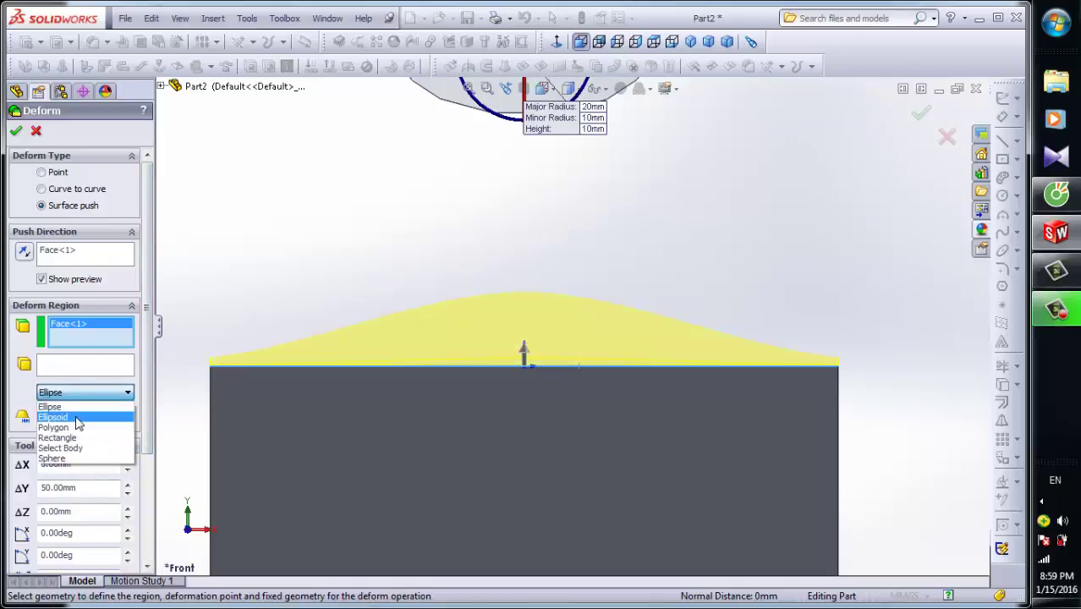
{"action": "left_click", "coordinate": [76, 418]}
{"action": "left_click", "coordinate": [126, 393]}
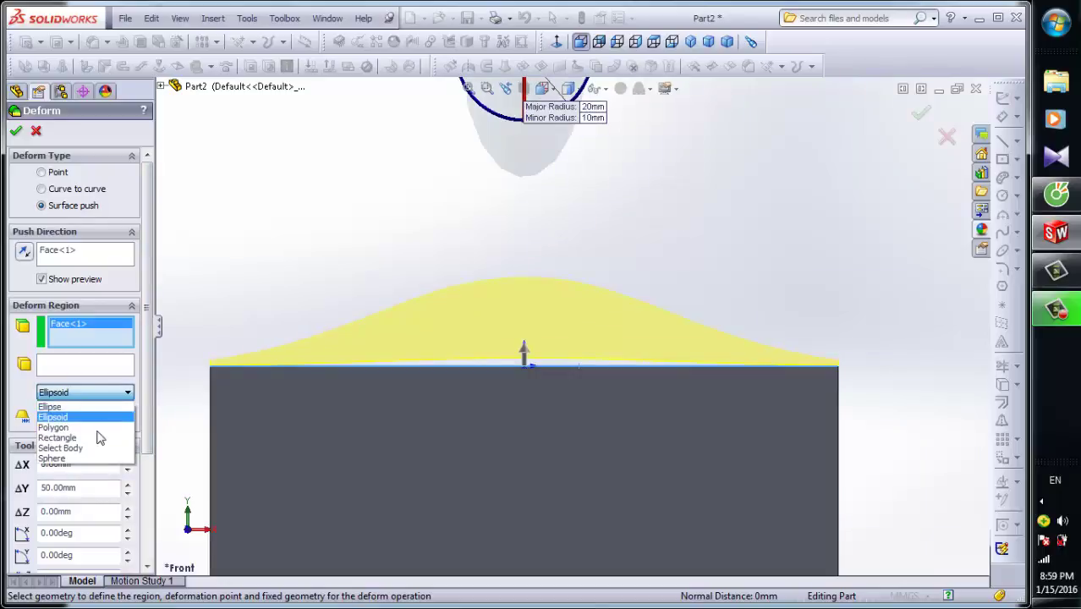
{"action": "left_click", "coordinate": [97, 427]}
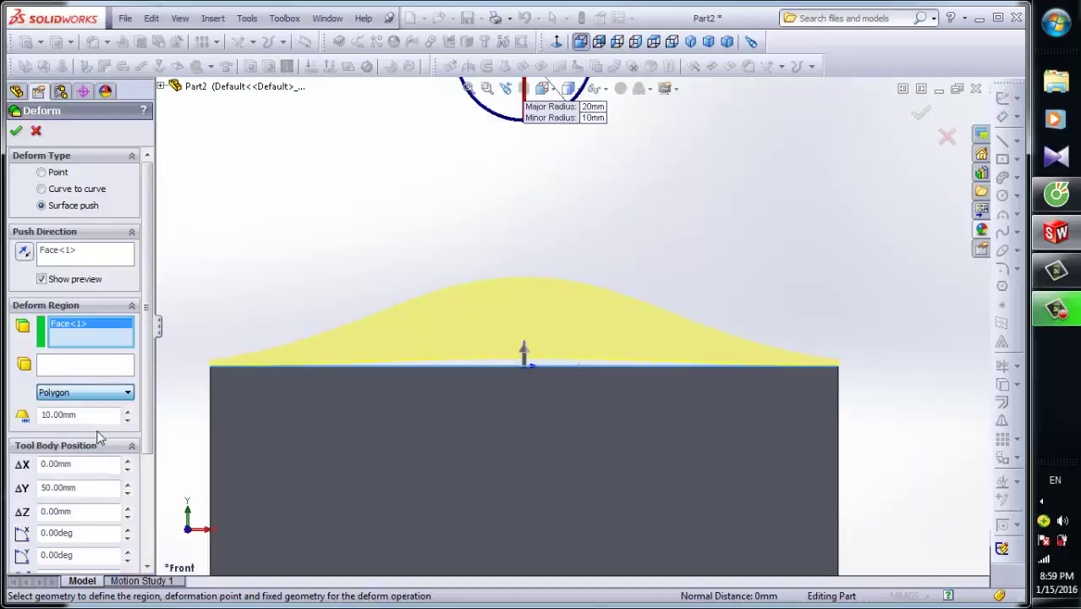
{"action": "left_click", "coordinate": [123, 393]}
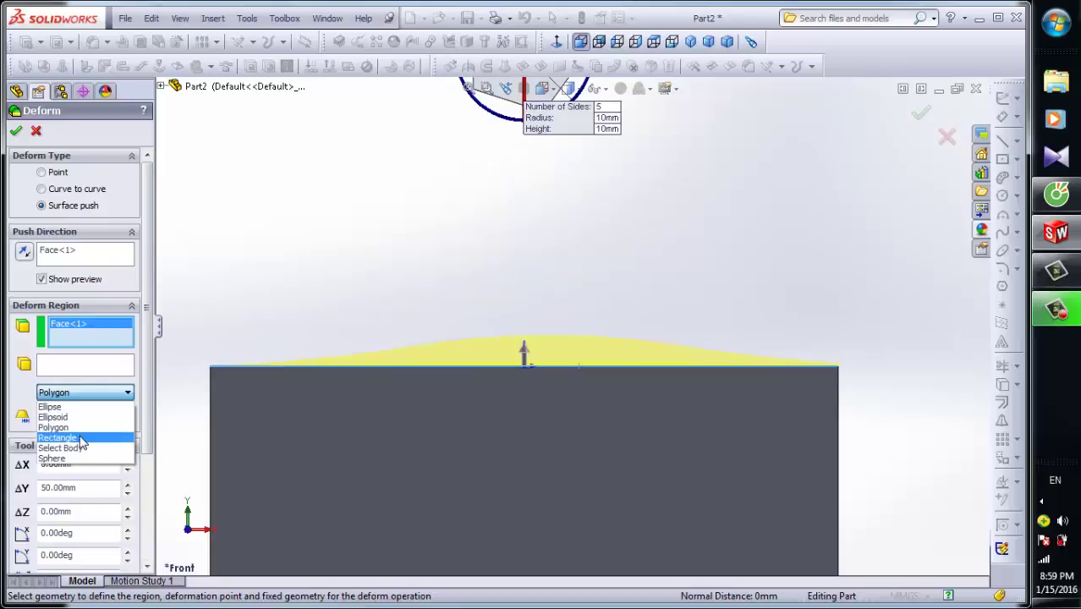
{"action": "left_click", "coordinate": [76, 436]}
{"action": "middle_click_drag", "start_coordinate": [750, 280], "coordinate": [744, 213]}
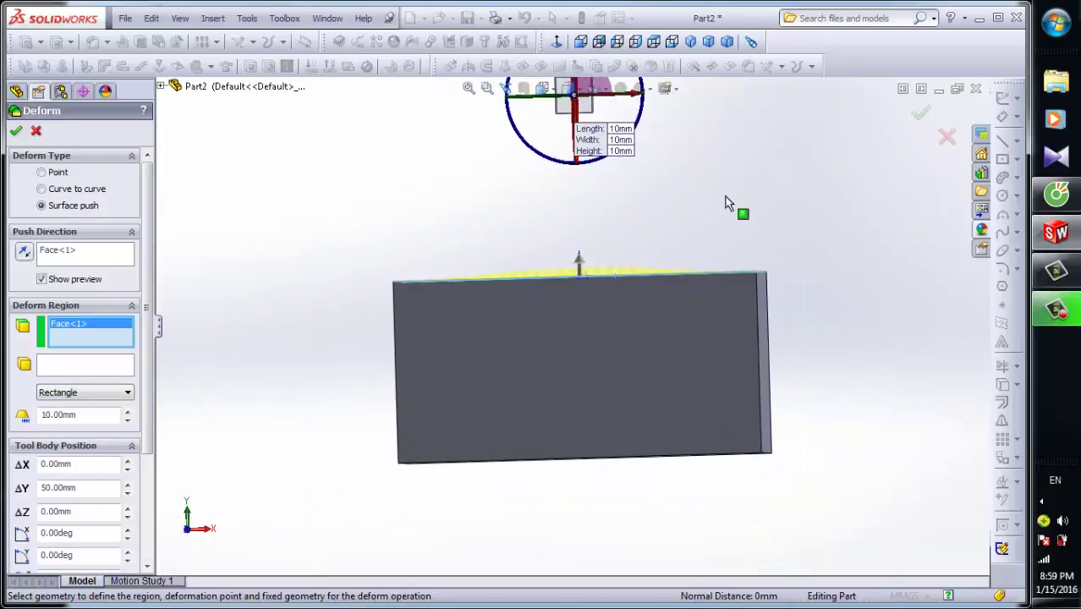
{"action": "left_click", "coordinate": [598, 41]}
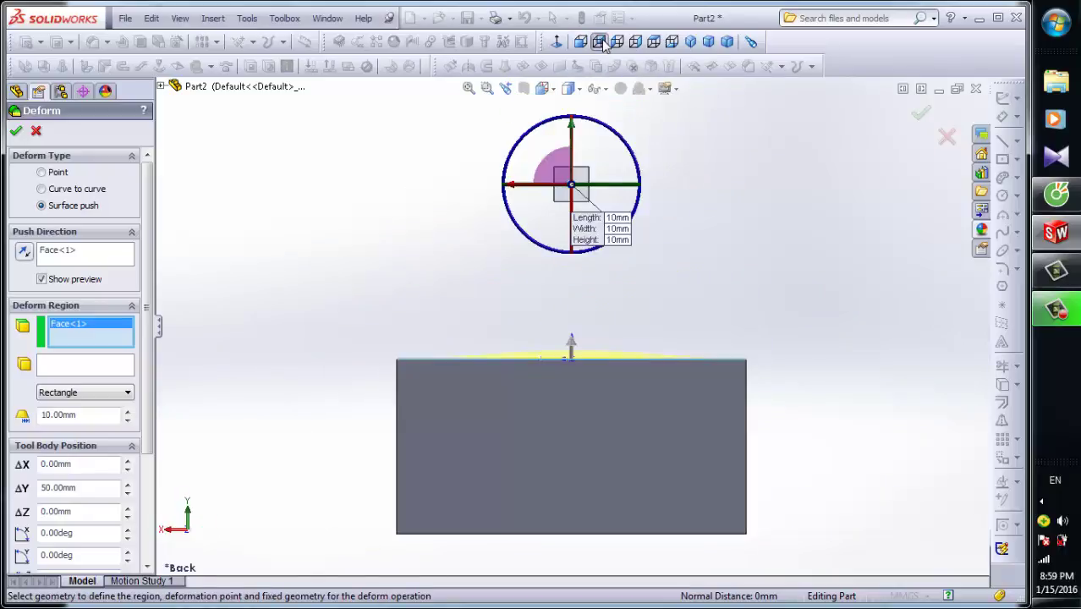
- Try the Select Body option and the Sphere shape for the tool body
{"action": "left_click", "coordinate": [127, 393]}
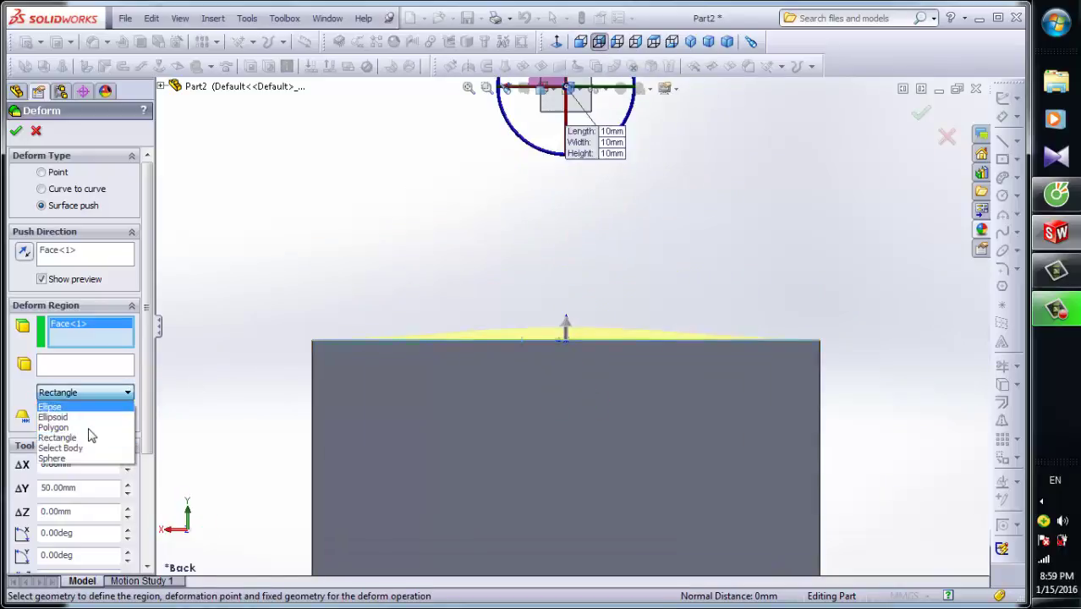
{"action": "left_click", "coordinate": [59, 449]}
{"action": "left_click", "coordinate": [125, 391]}
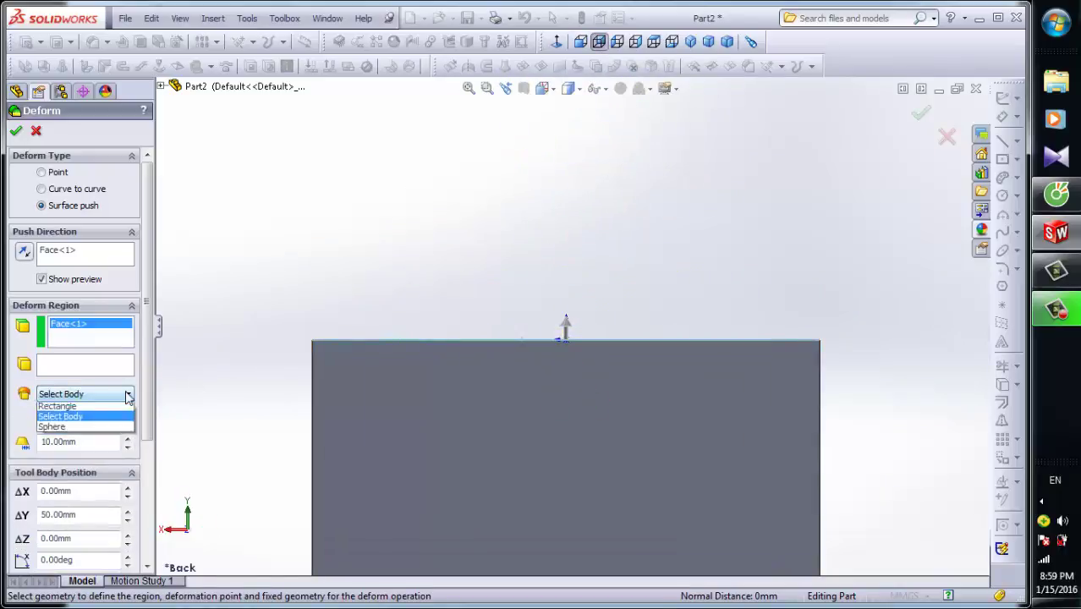
{"action": "left_click", "coordinate": [59, 459]}
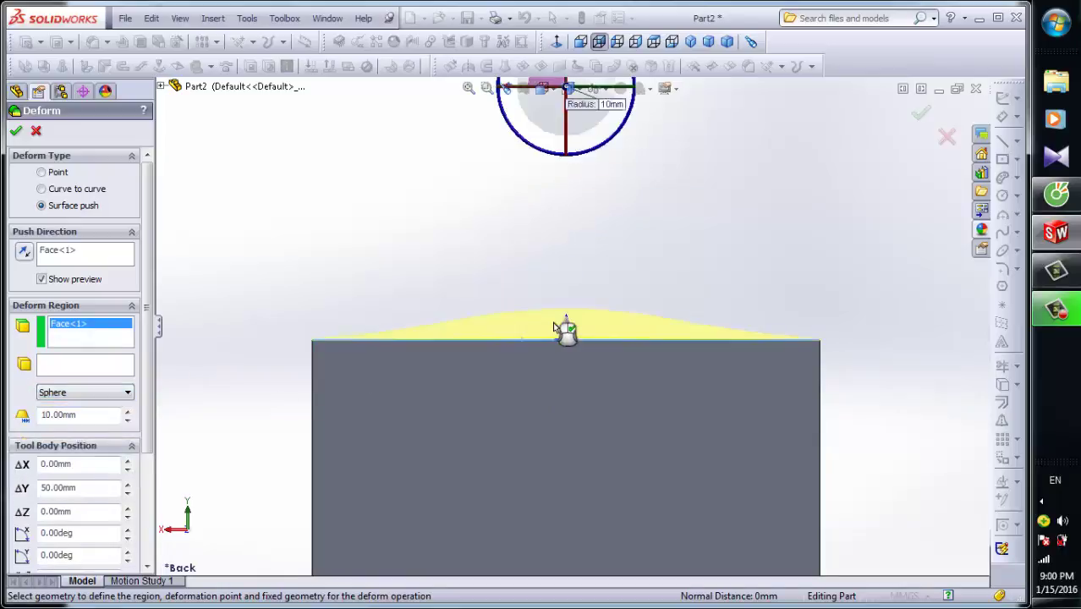
{"action": "scroll", "coordinate": [552, 321], "scroll_direction": "down", "scroll_amount": 3}
- Set the tool body back to Ellipse and reduce the deform deviation to 5 mm
{"action": "left_click", "coordinate": [107, 393]}
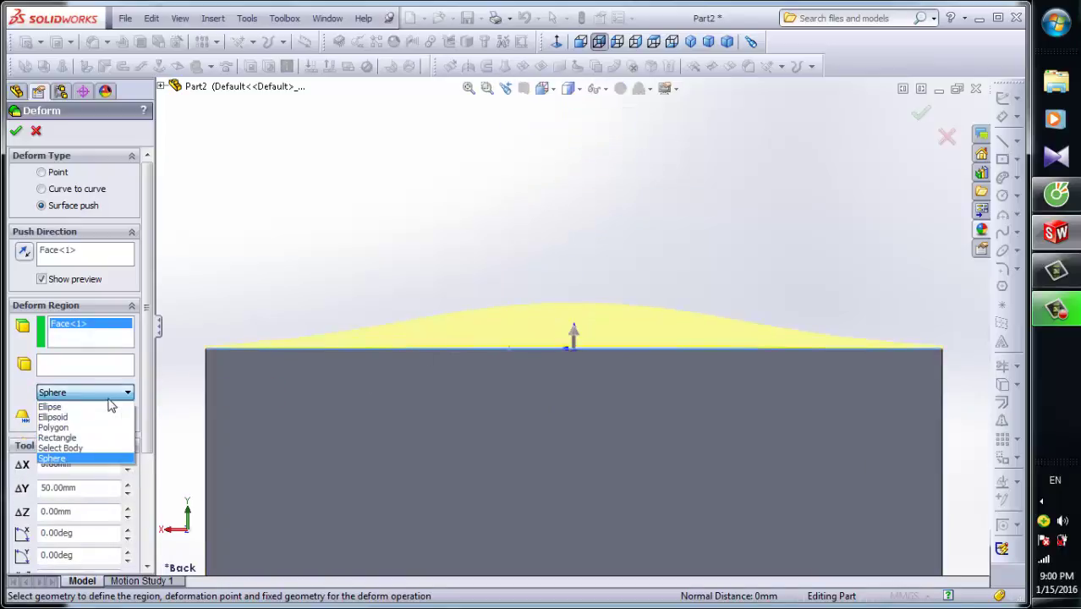
{"action": "left_click", "coordinate": [97, 412]}
{"action": "scroll", "coordinate": [551, 254], "scroll_direction": "up", "scroll_amount": 5}
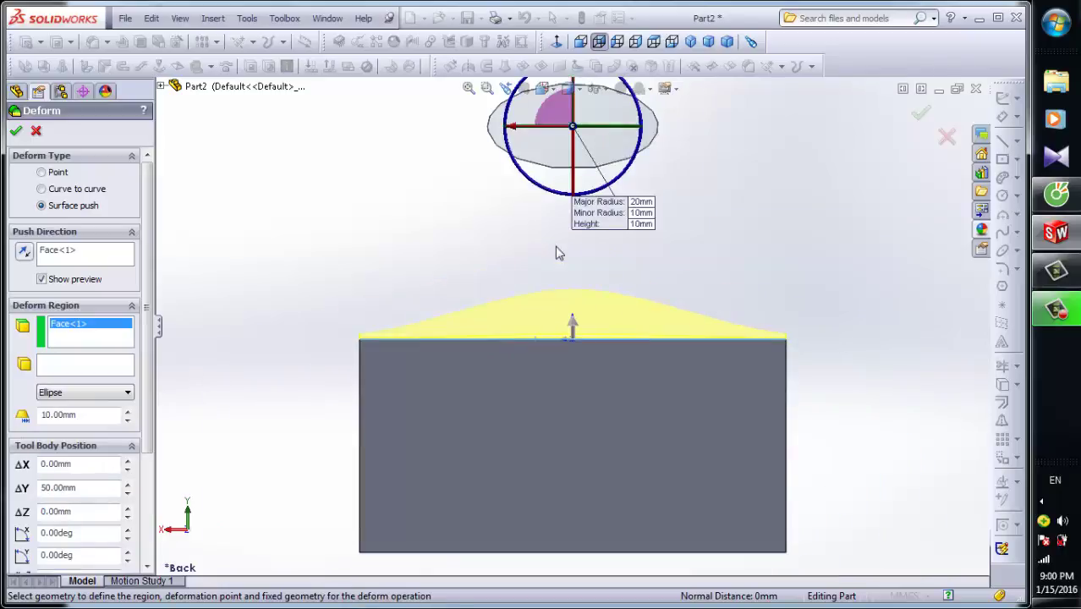
{"action": "scroll", "coordinate": [157, 406], "scroll_direction": "down", "scroll_amount": 3}
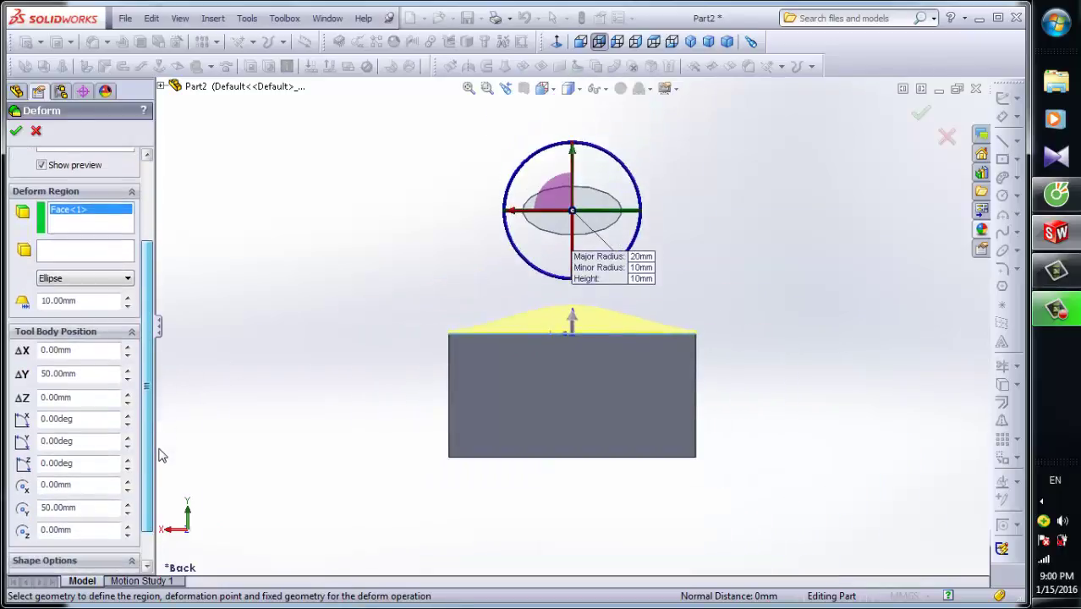
{"action": "scroll", "coordinate": [159, 423], "scroll_direction": "up", "scroll_amount": 3}
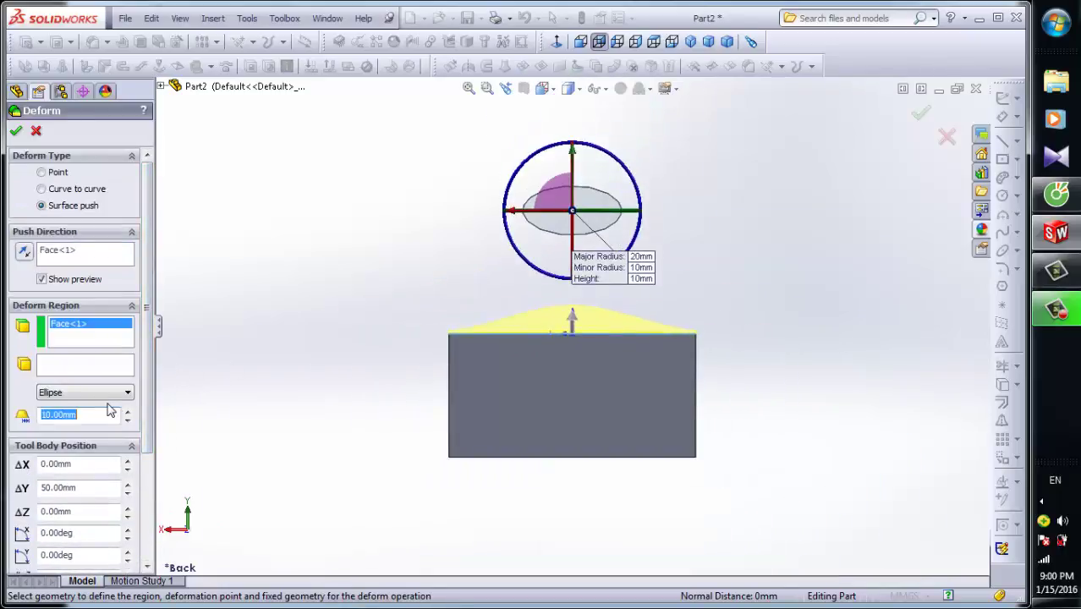
{"action": "type", "text": "5"}
{"action": "key", "text": "Return"}
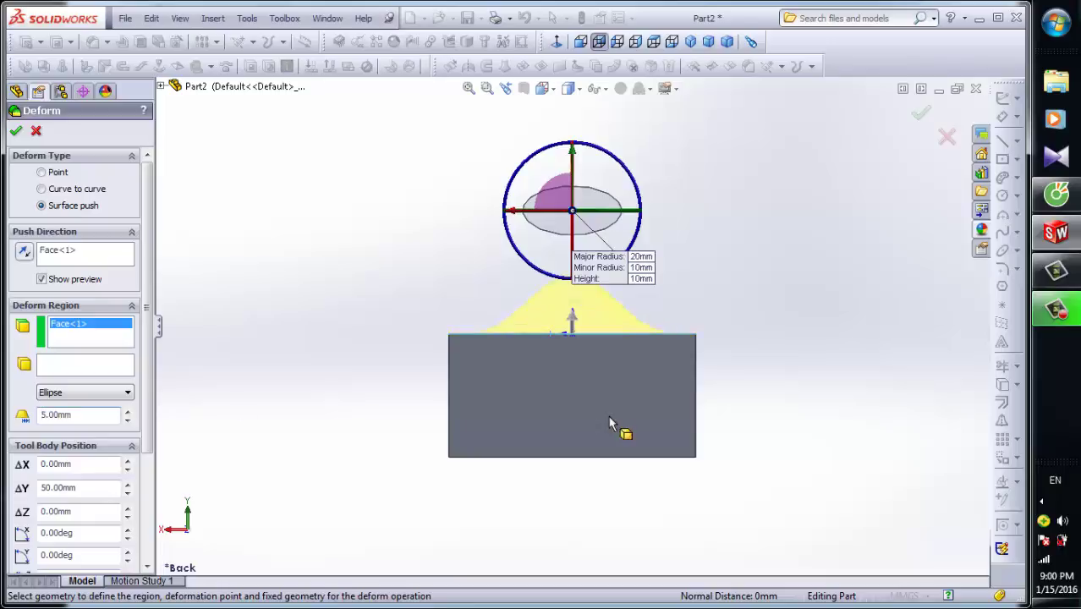
- Accept the surface push deformation and inspect the bump on the block's top face from several angles
{"action": "scroll", "coordinate": [631, 306], "scroll_direction": "down", "scroll_amount": 4}
{"action": "scroll", "coordinate": [258, 401], "scroll_direction": "up", "scroll_amount": 4}
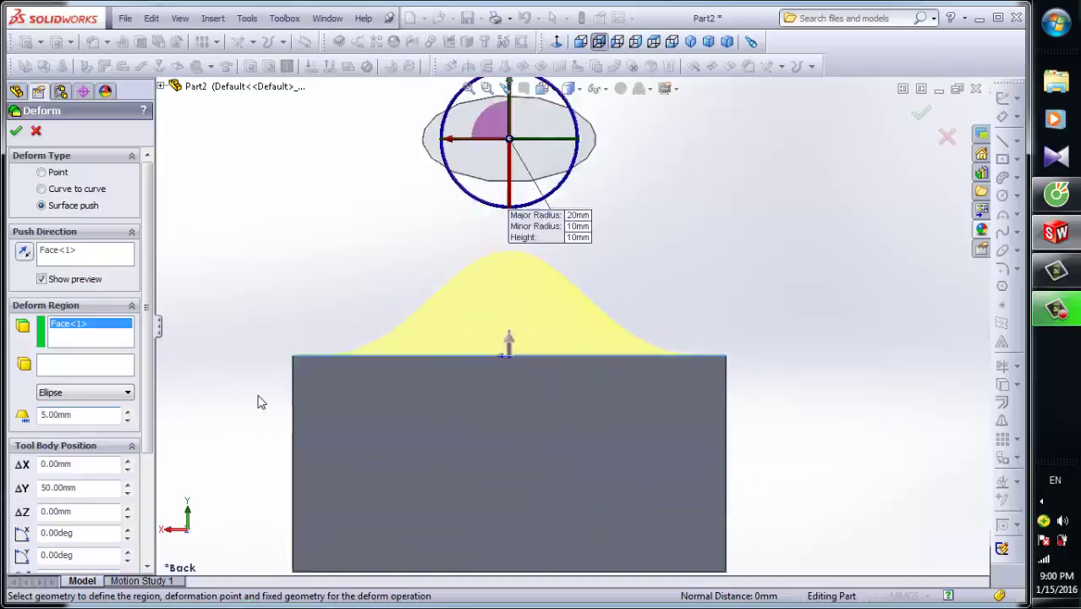
{"action": "scroll", "coordinate": [516, 377], "scroll_direction": "up", "scroll_amount": 3}
{"action": "scroll", "coordinate": [339, 359], "scroll_direction": "down", "scroll_amount": 3}
{"action": "left_click", "coordinate": [15, 134]}
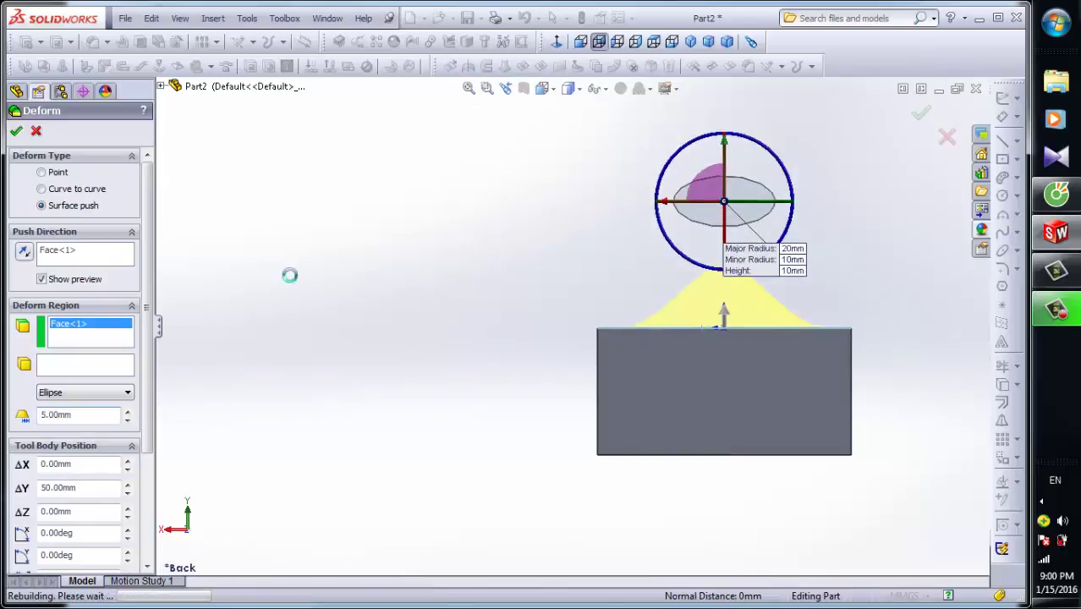
{"action": "middle_click_drag", "start_coordinate": [833, 290], "coordinate": [844, 261]}
{"action": "scroll", "coordinate": [885, 306], "scroll_direction": "up", "scroll_amount": 5}
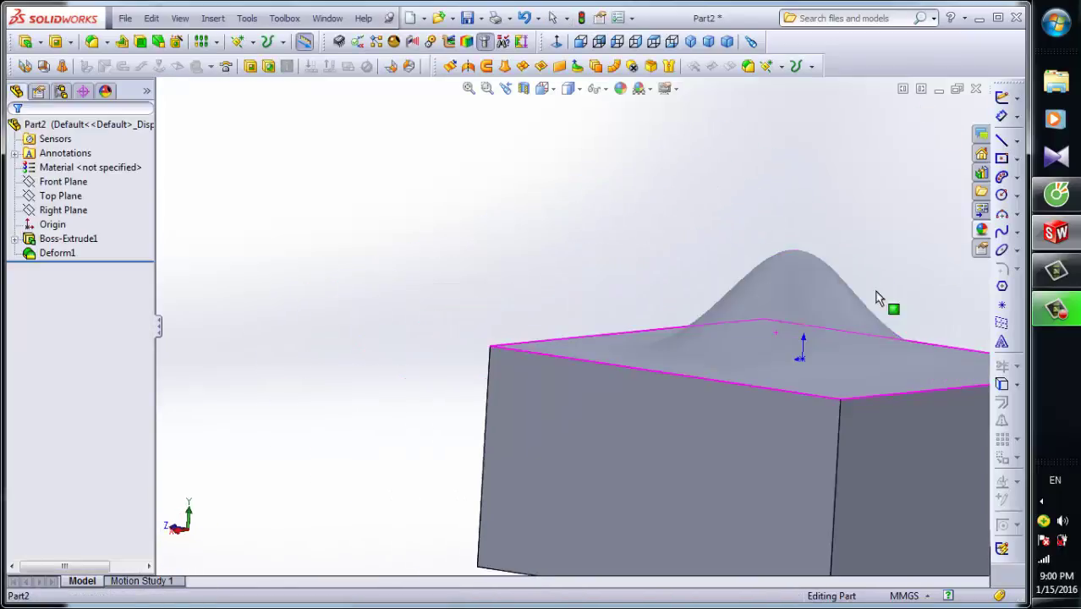
{"action": "middle_click_drag", "start_coordinate": [772, 309], "coordinate": [722, 356]}
{"action": "scroll", "coordinate": [658, 355], "scroll_direction": "down", "scroll_amount": 3}
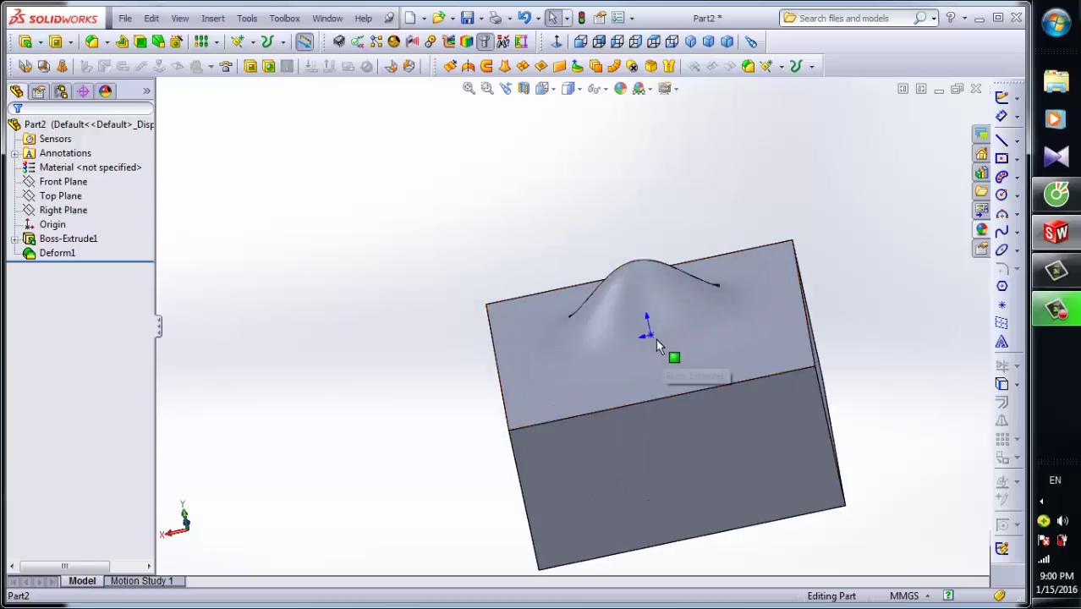